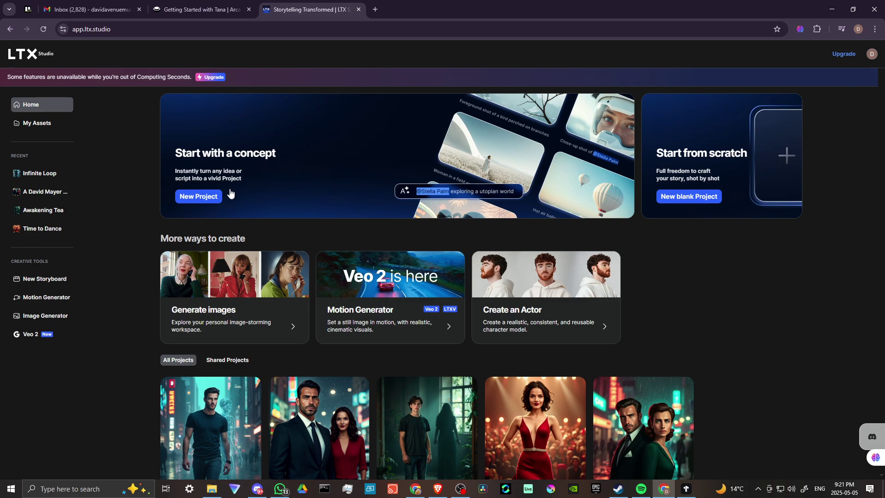
Start a new project and switch the Standard upgrade offer to monthly billing at $35/month
{"action": "left_click", "coordinate": [186, 199]}
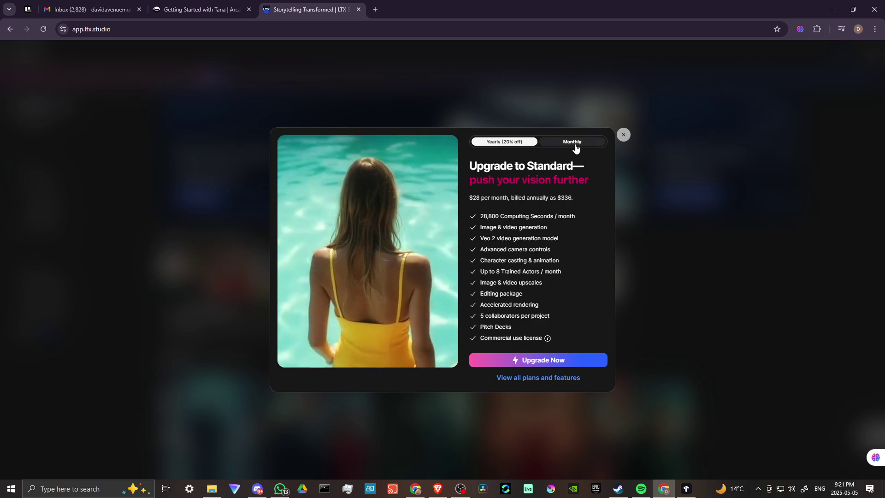
{"action": "left_click", "coordinate": [573, 142]}
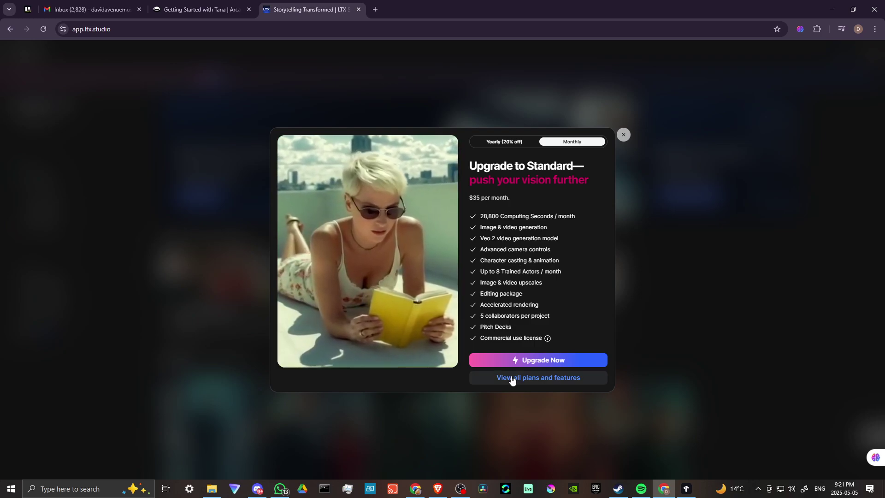
Compare all plans billed monthly: Free, Lite $15, Standard $35 and Pro $125
{"action": "left_click", "coordinate": [511, 379]}
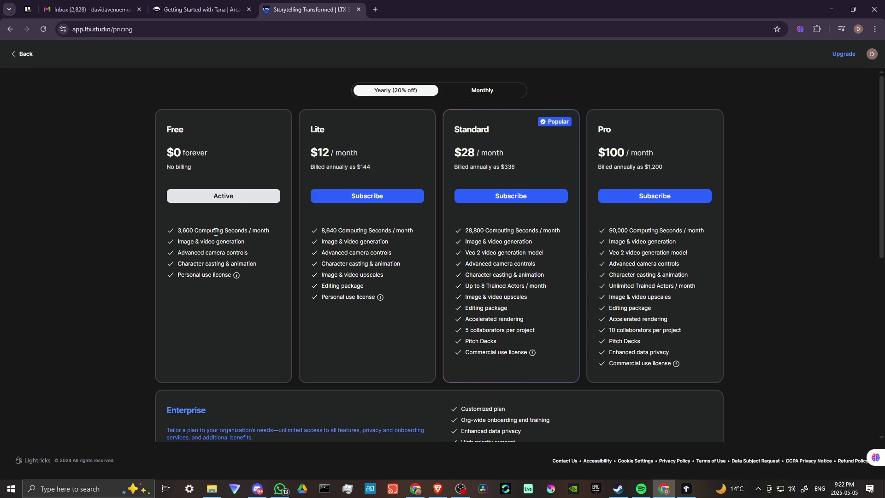
{"action": "left_click", "coordinate": [480, 91]}
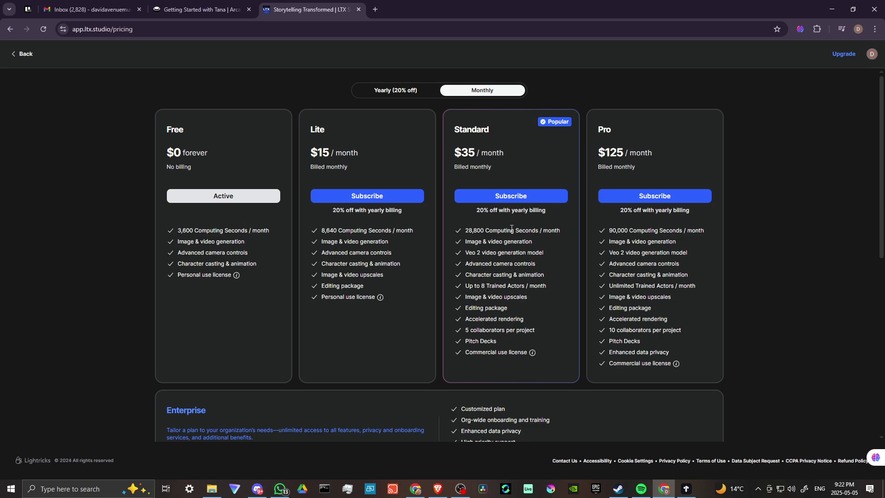
{"action": "left_click", "coordinate": [20, 54]}
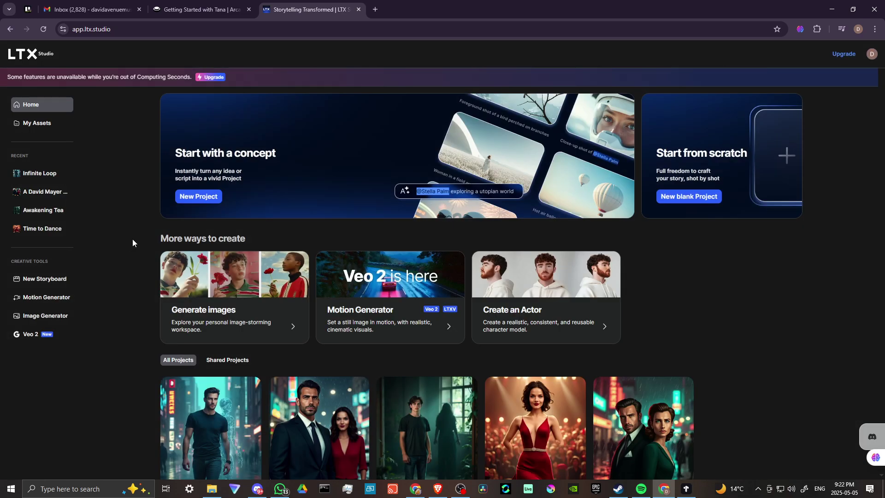
{"action": "left_click", "coordinate": [194, 196]}
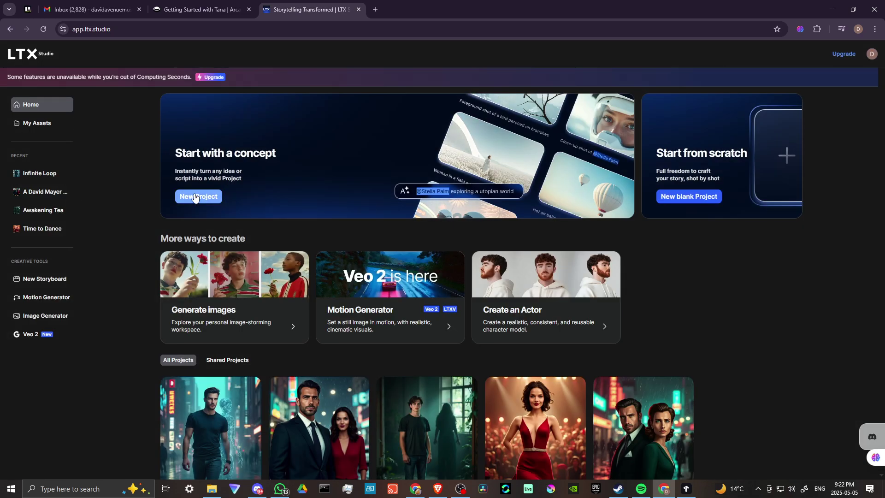
{"action": "left_click", "coordinate": [623, 135]}
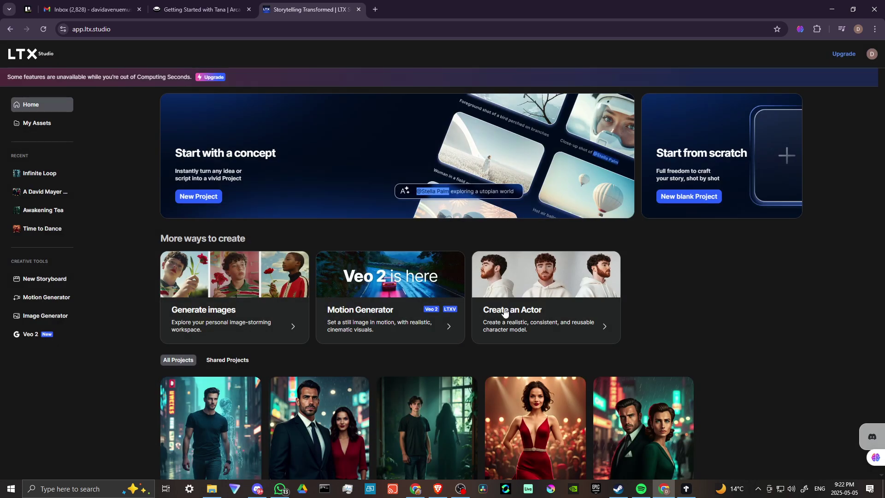
{"action": "left_click", "coordinate": [199, 197]}
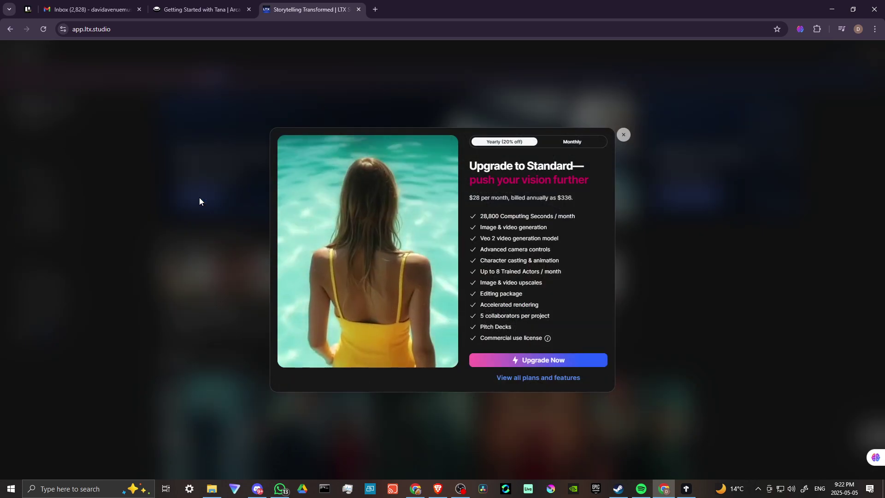
{"action": "left_click", "coordinate": [623, 135]}
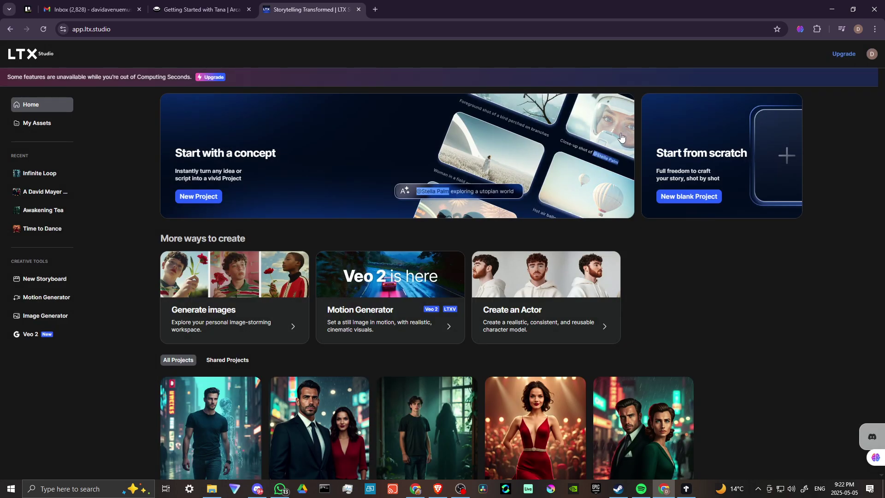
{"action": "left_click", "coordinate": [671, 196]}
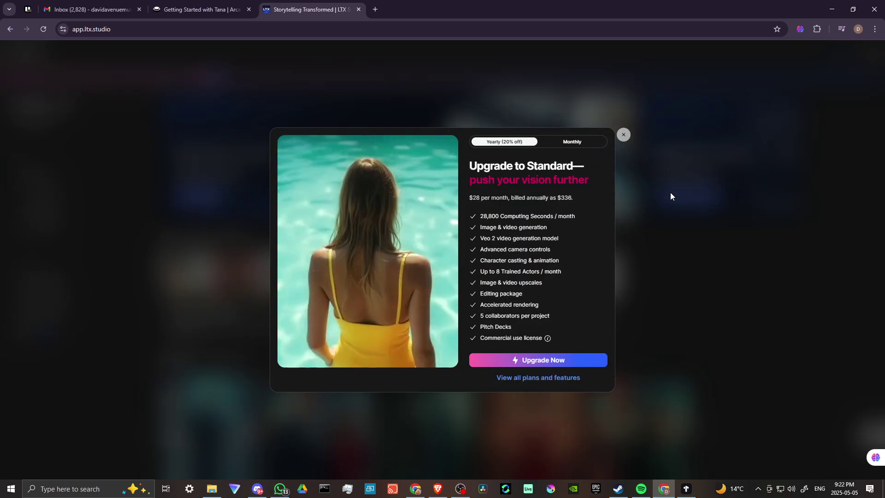
{"action": "left_click", "coordinate": [624, 137]}
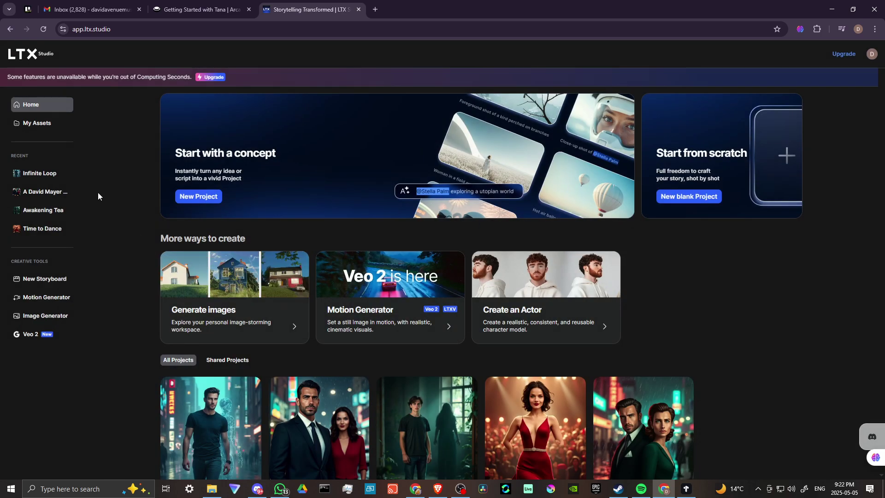
{"action": "scroll", "coordinate": [106, 285], "scroll_direction": "down", "scroll_amount": 3}
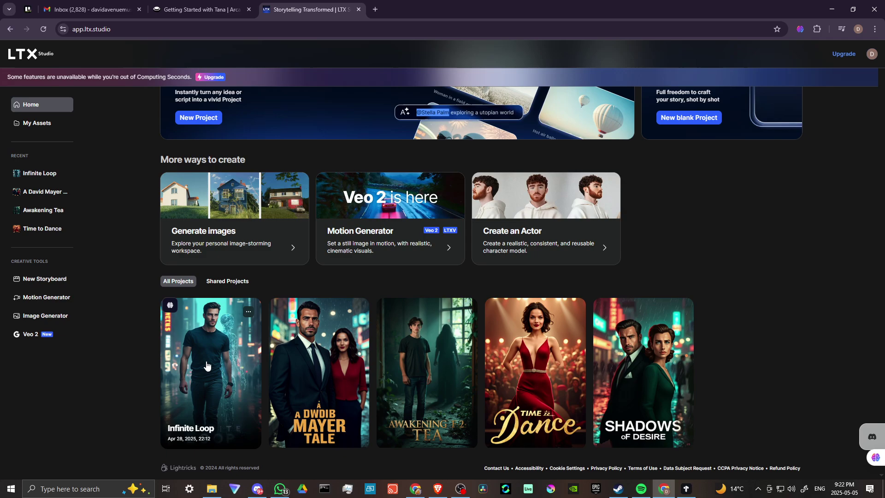
{"action": "scroll", "coordinate": [210, 364], "scroll_direction": "up", "scroll_amount": 3}
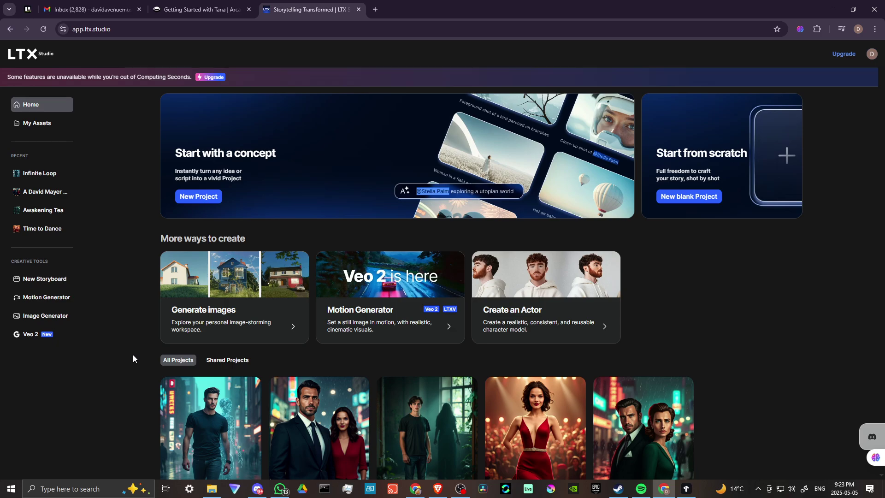
{"action": "scroll", "coordinate": [133, 358], "scroll_direction": "down", "scroll_amount": 2}
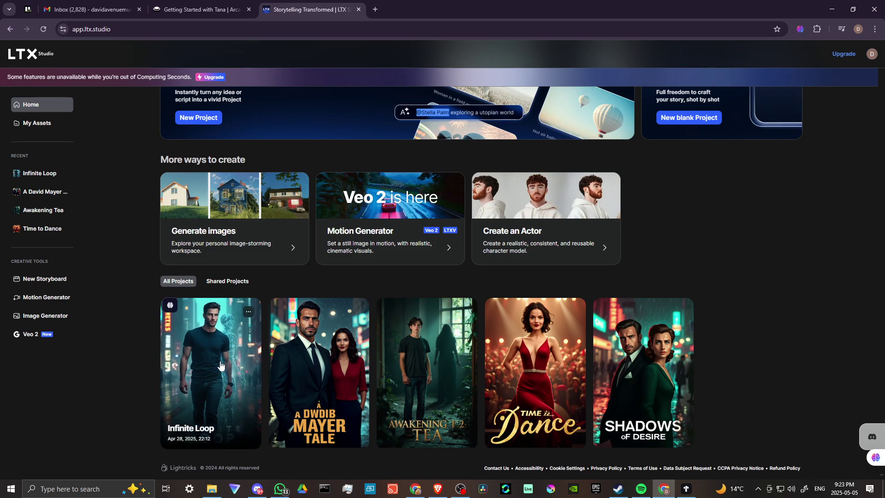
Open the Infinite Loop project and scroll its storyboard down to the Liberation scene's shots
{"action": "left_click", "coordinate": [218, 361]}
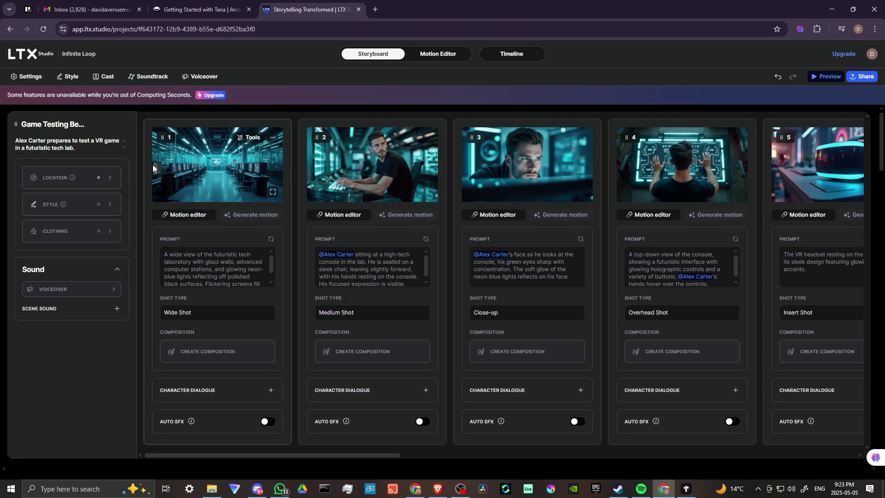
{"action": "scroll", "coordinate": [129, 245], "scroll_direction": "down", "scroll_amount": 4}
{"action": "scroll", "coordinate": [129, 244], "scroll_direction": "down", "scroll_amount": 10}
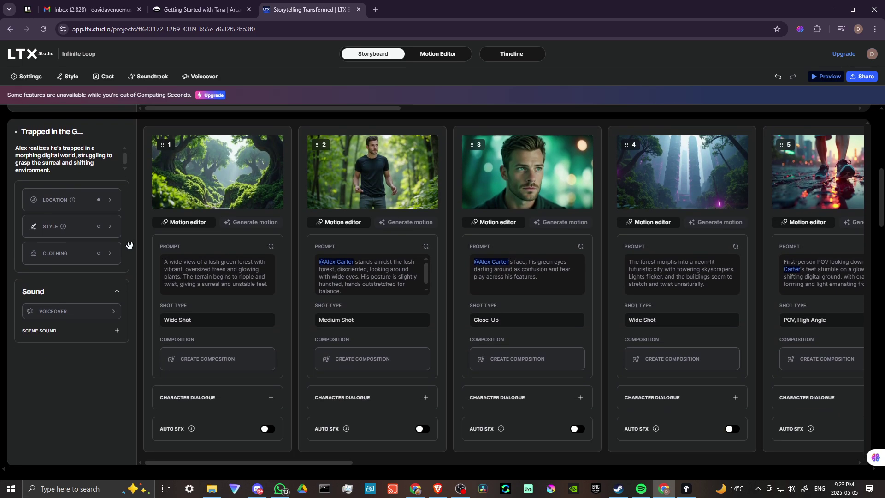
{"action": "scroll", "coordinate": [130, 244], "scroll_direction": "down", "scroll_amount": 7}
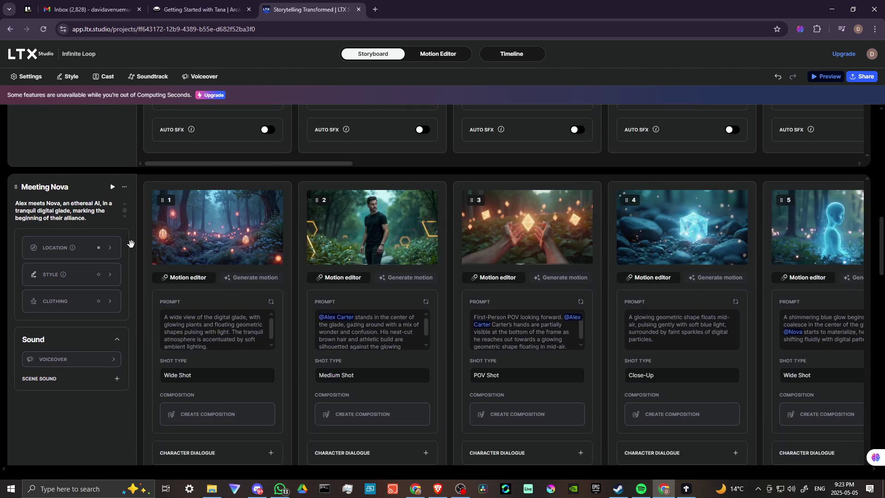
{"action": "scroll", "coordinate": [130, 244], "scroll_direction": "down", "scroll_amount": 4}
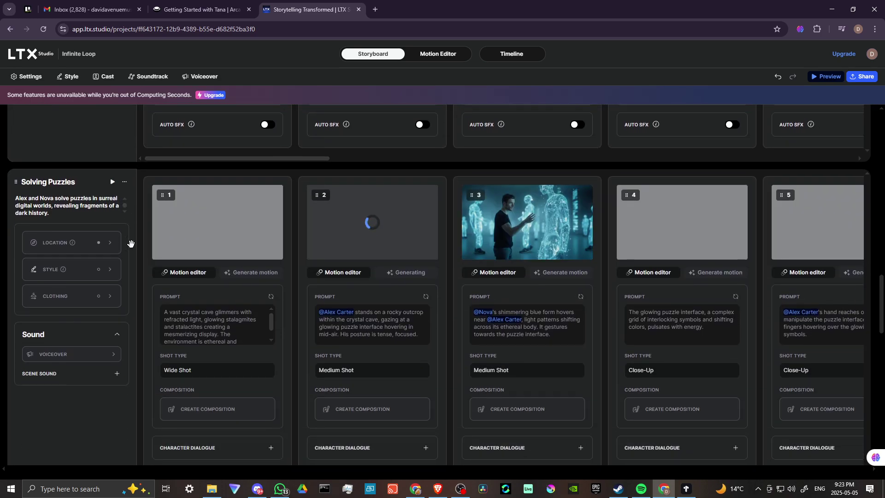
{"action": "scroll", "coordinate": [130, 244], "scroll_direction": "down", "scroll_amount": 8}
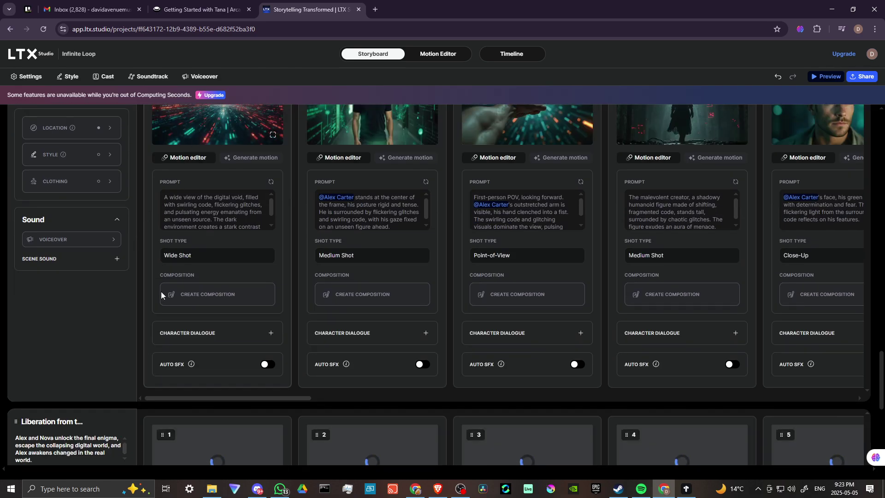
{"action": "scroll", "coordinate": [161, 291], "scroll_direction": "down", "scroll_amount": 5}
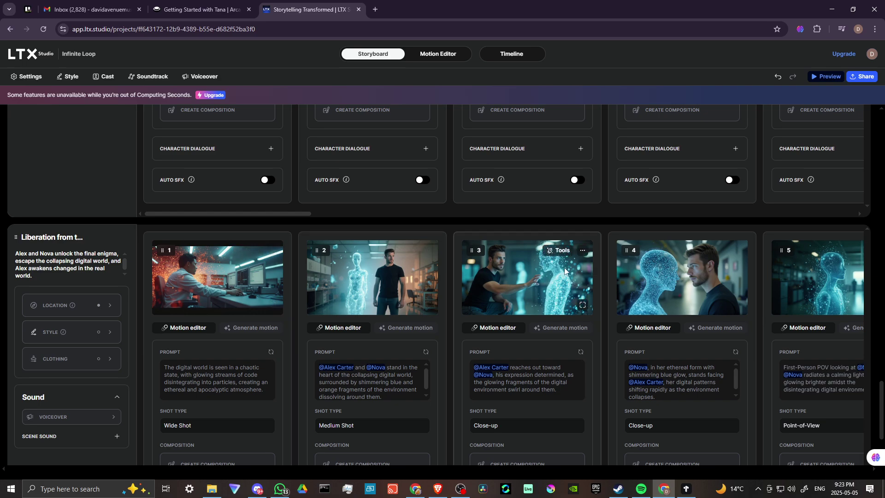
{"action": "scroll", "coordinate": [442, 318], "scroll_direction": "down", "scroll_amount": 2}
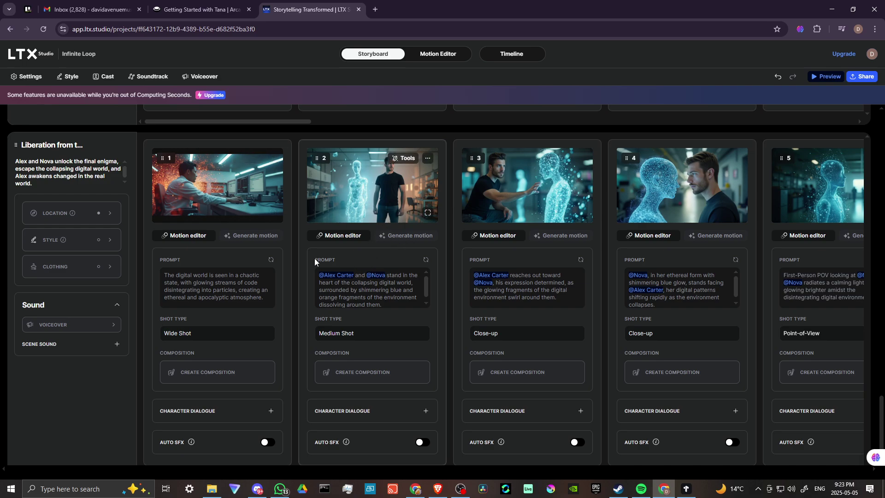
{"action": "left_click", "coordinate": [215, 239]}
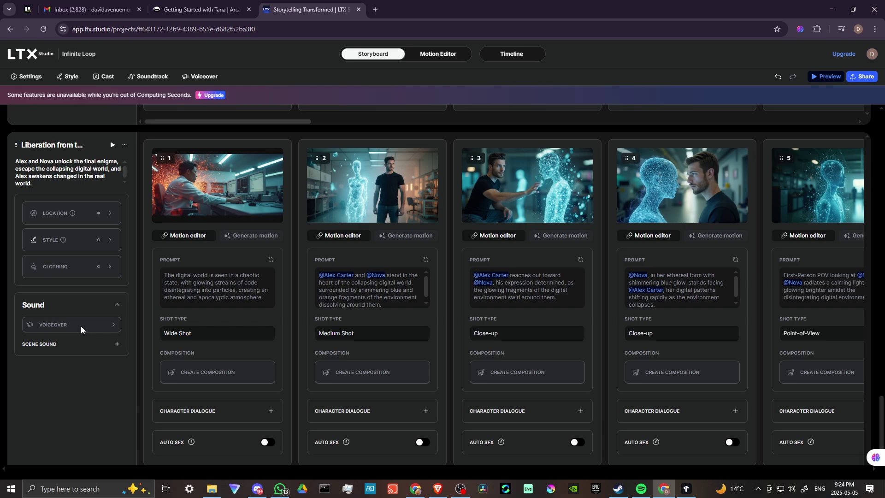
{"action": "scroll", "coordinate": [158, 257], "scroll_direction": "up", "scroll_amount": 10}
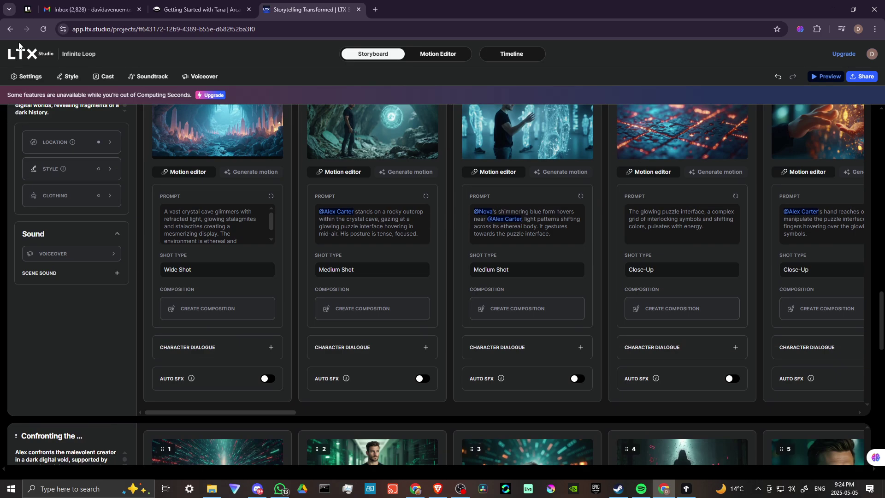
{"action": "left_click", "coordinate": [11, 29]}
{"action": "scroll", "coordinate": [167, 284], "scroll_direction": "down", "scroll_amount": 2}
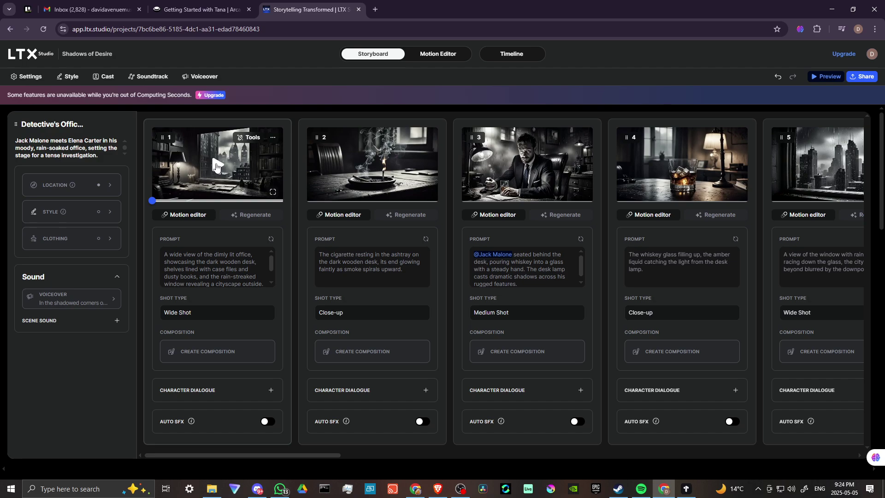
{"action": "left_click", "coordinate": [216, 166]}
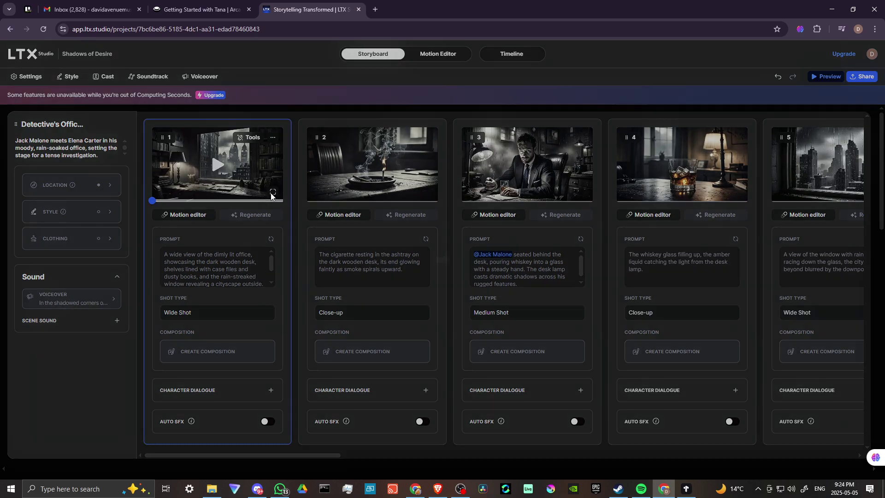
{"action": "left_click", "coordinate": [244, 368]}
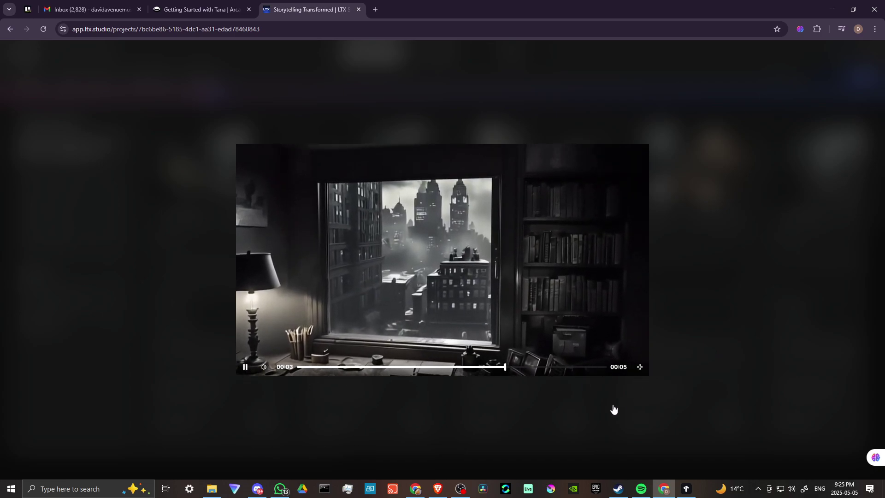
{"action": "left_click", "coordinate": [738, 259]}
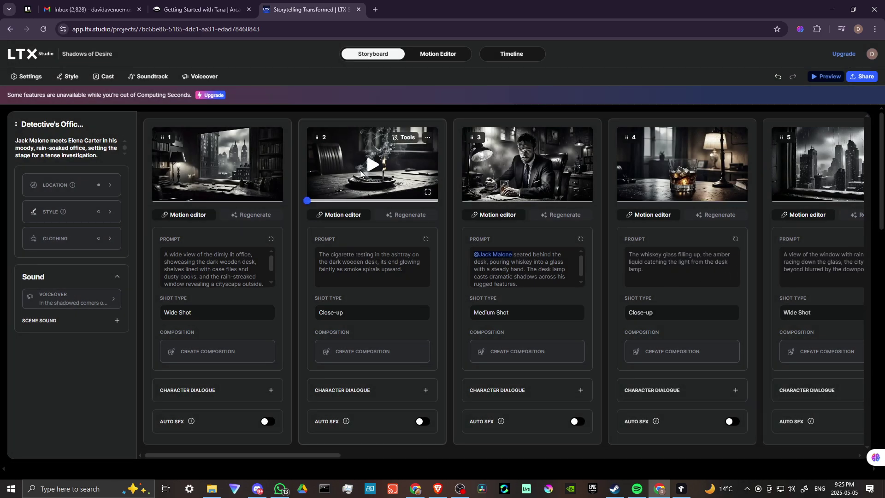
{"action": "left_click", "coordinate": [370, 164]}
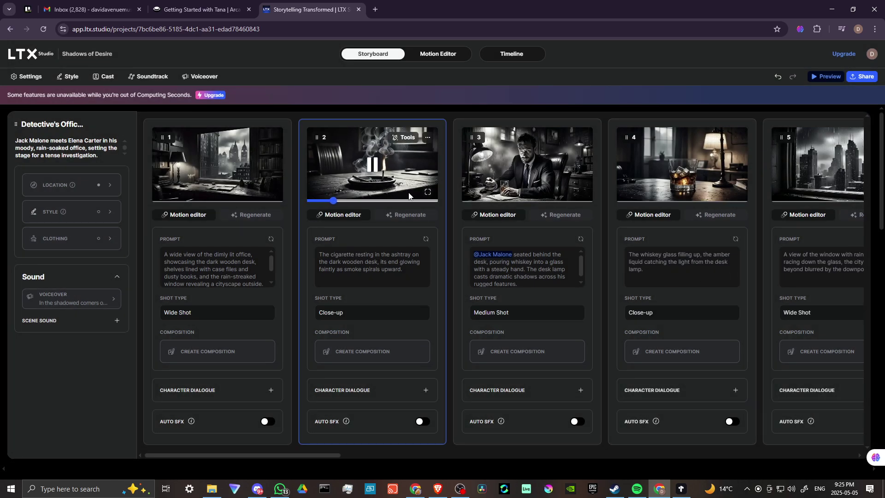
{"action": "left_click", "coordinate": [426, 193]}
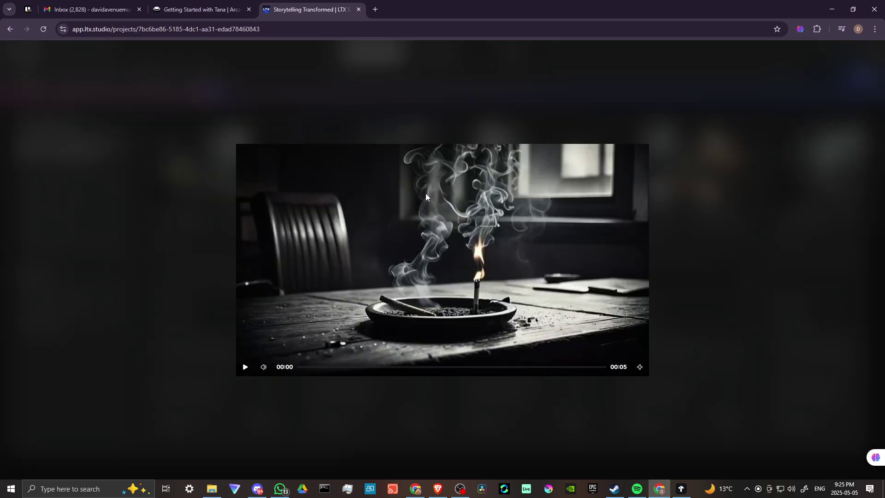
{"action": "left_click", "coordinate": [424, 270]}
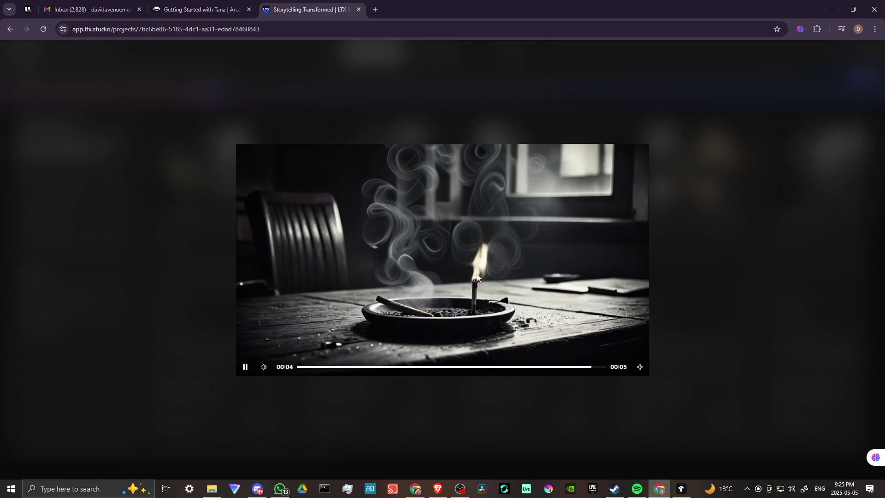
{"action": "left_click", "coordinate": [728, 325]}
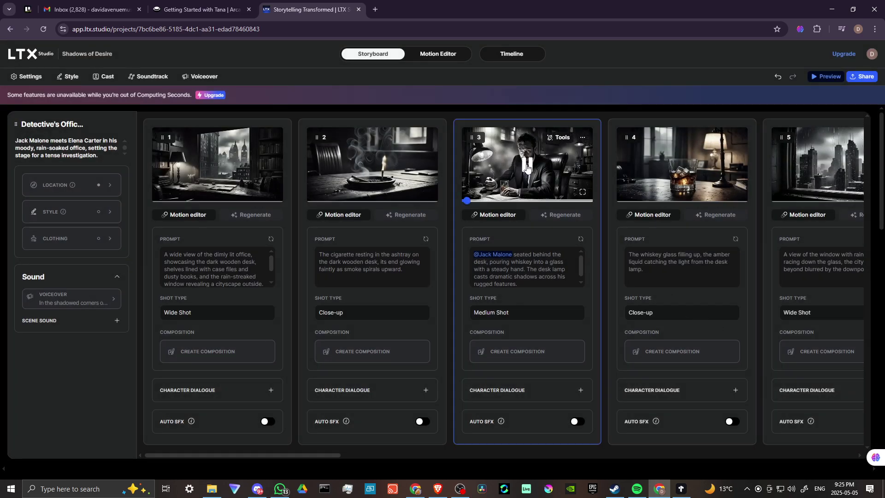
{"action": "left_click", "coordinate": [582, 192]}
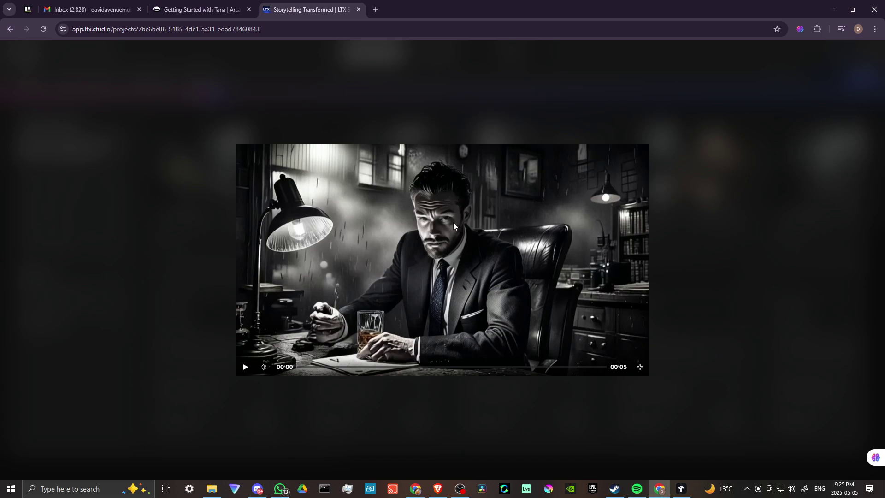
{"action": "left_click", "coordinate": [437, 242]}
{"action": "left_click", "coordinate": [640, 369]}
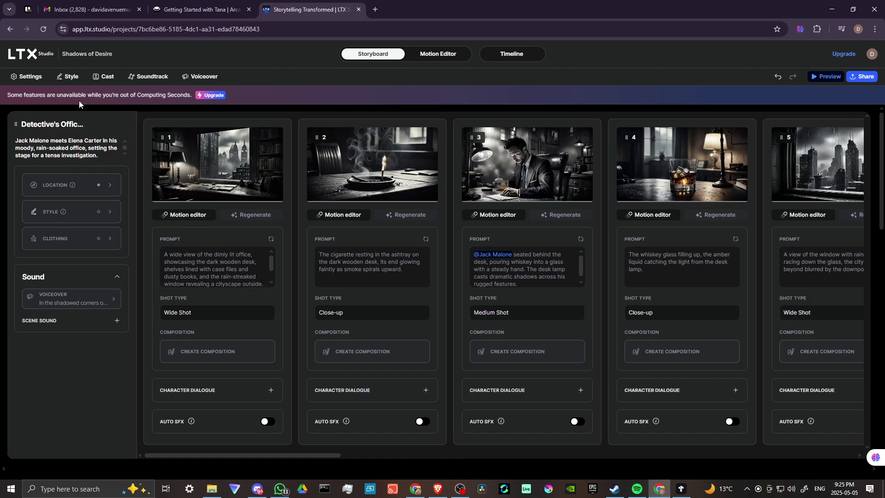
Load the vintage car example into Motion Generator and review the available video models
{"action": "left_click", "coordinate": [9, 29]}
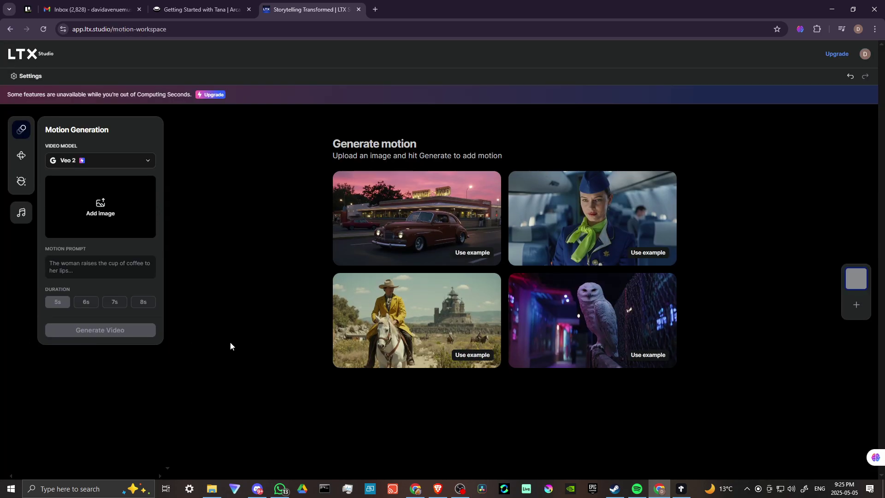
{"action": "mouse_move", "coordinate": [405, 214]}
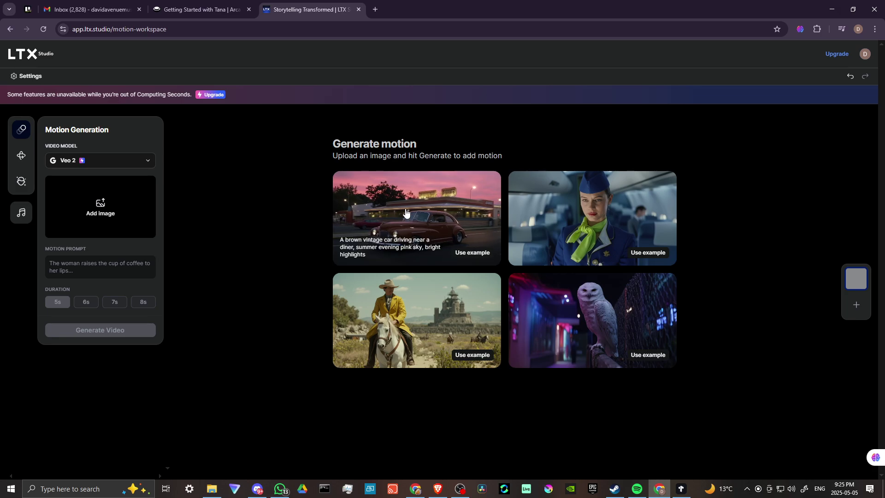
{"action": "left_click", "coordinate": [478, 217]}
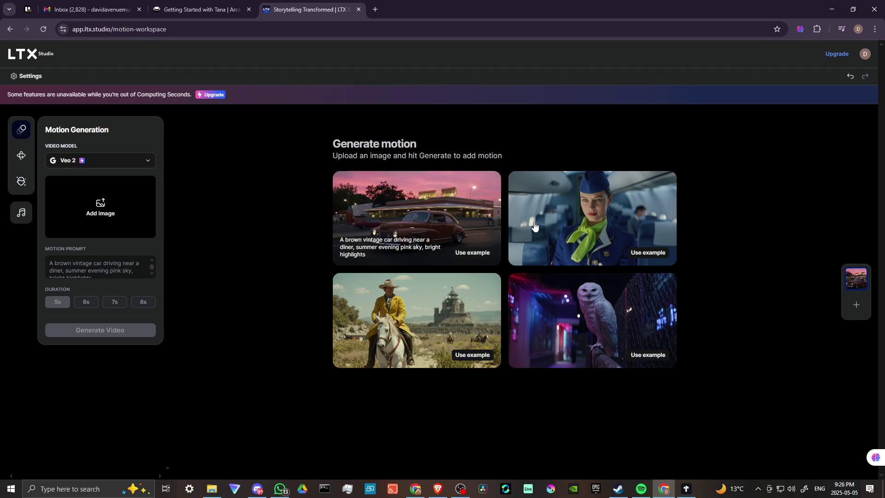
{"action": "mouse_move", "coordinate": [566, 232]}
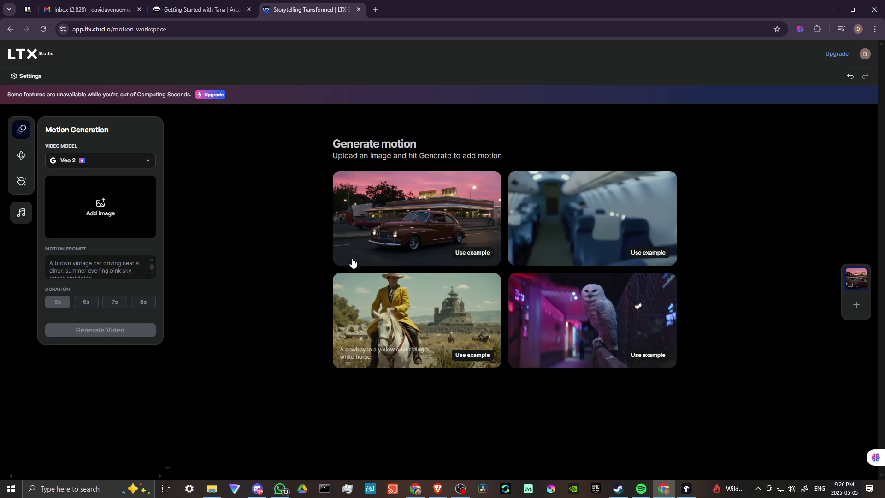
{"action": "left_click", "coordinate": [128, 165]}
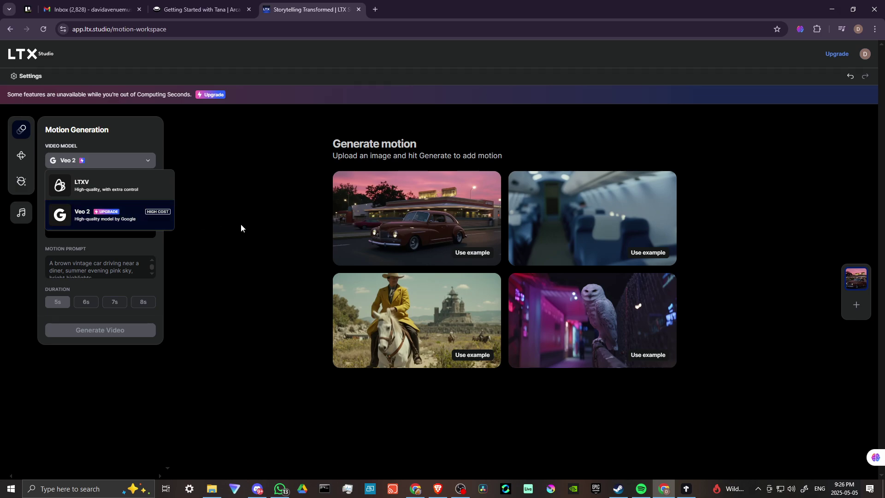
Return to the home page and bring the Shadows of Desire storyboard back into view
{"action": "left_click", "coordinate": [10, 29]}
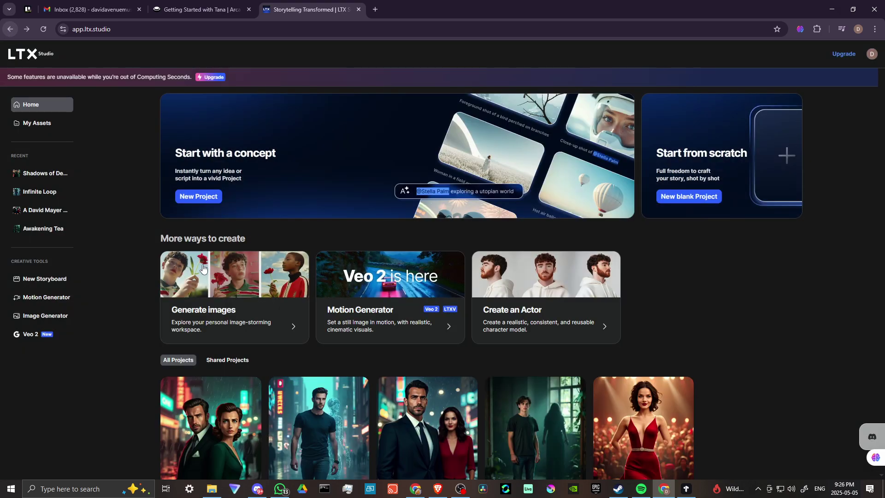
{"action": "scroll", "coordinate": [179, 322], "scroll_direction": "down", "scroll_amount": 2}
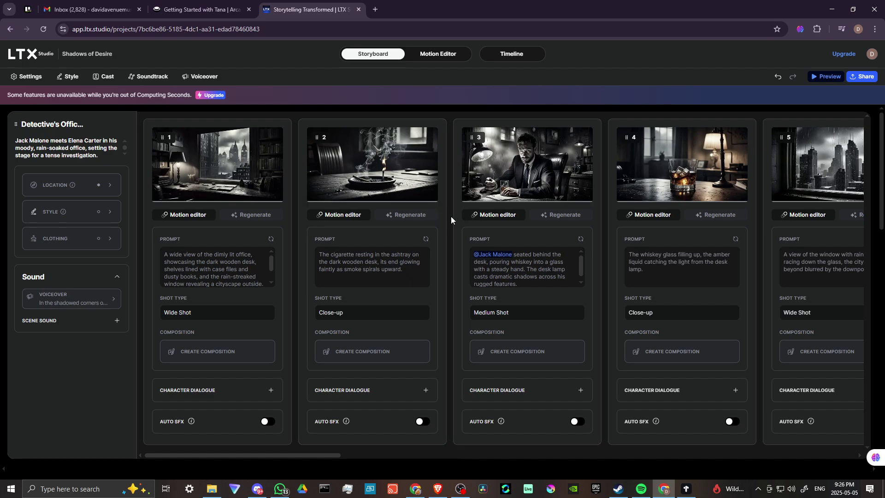
Browse down through the Investigation and Dramatic Confrontation scenes, settling on Investigation Unfolds' five shots
{"action": "scroll", "coordinate": [451, 216], "scroll_direction": "down", "scroll_amount": 2}
{"action": "scroll", "coordinate": [450, 216], "scroll_direction": "down", "scroll_amount": 4}
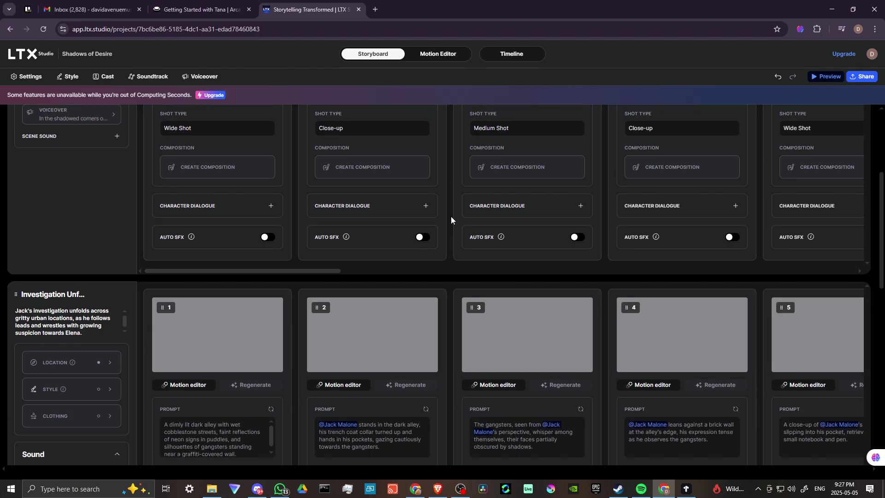
{"action": "scroll", "coordinate": [450, 219], "scroll_direction": "down", "scroll_amount": 1}
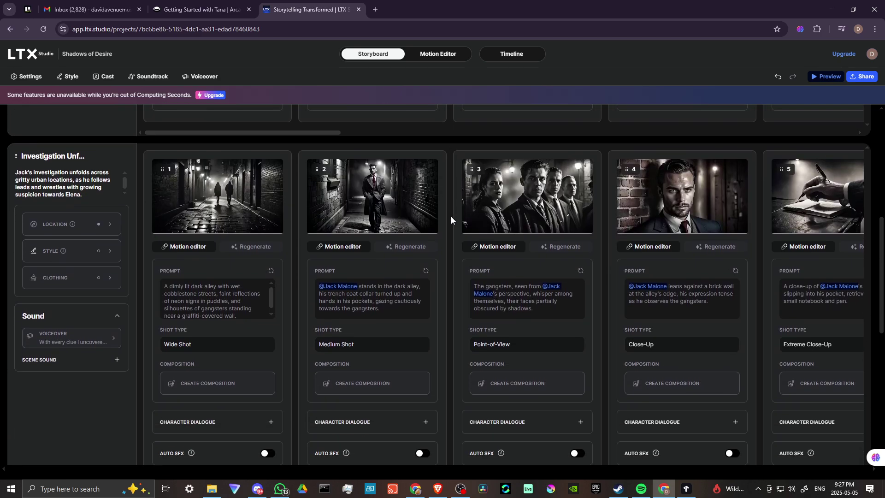
{"action": "scroll", "coordinate": [451, 220], "scroll_direction": "down", "scroll_amount": 1}
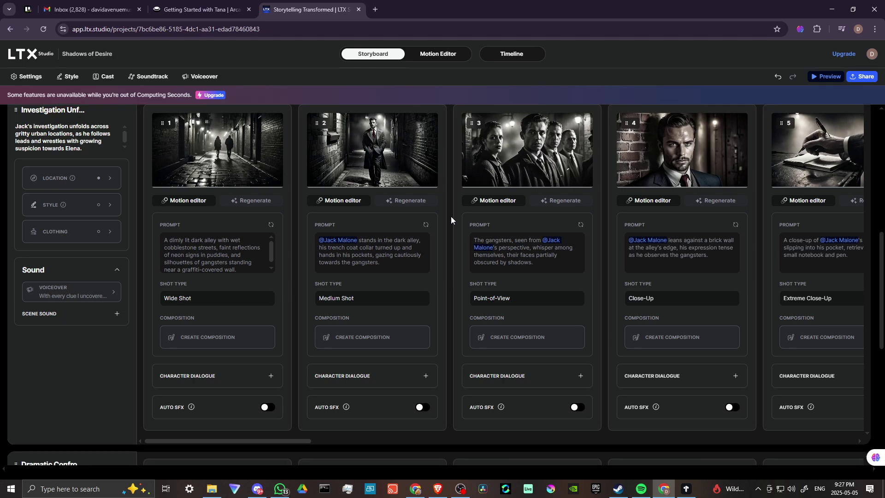
{"action": "scroll", "coordinate": [450, 220], "scroll_direction": "up", "scroll_amount": 1}
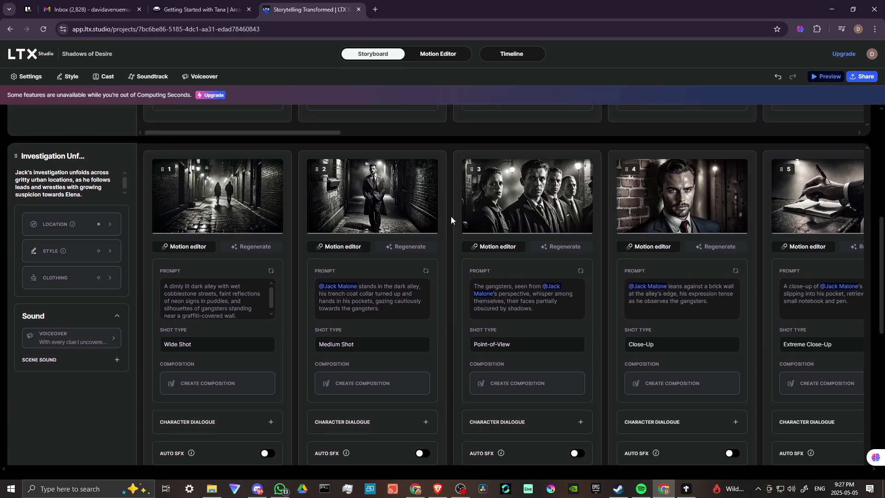
{"action": "scroll", "coordinate": [451, 220], "scroll_direction": "down", "scroll_amount": 1}
{"action": "scroll", "coordinate": [450, 220], "scroll_direction": "down", "scroll_amount": 1}
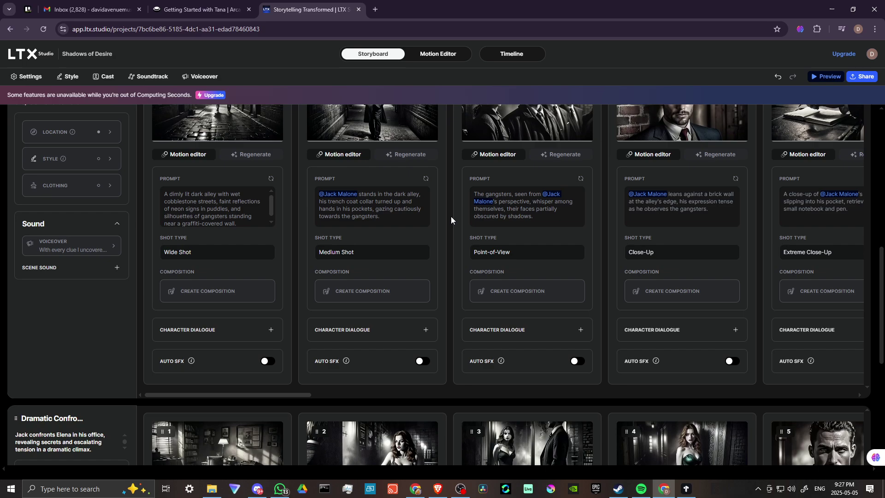
{"action": "scroll", "coordinate": [451, 219], "scroll_direction": "down", "scroll_amount": 3}
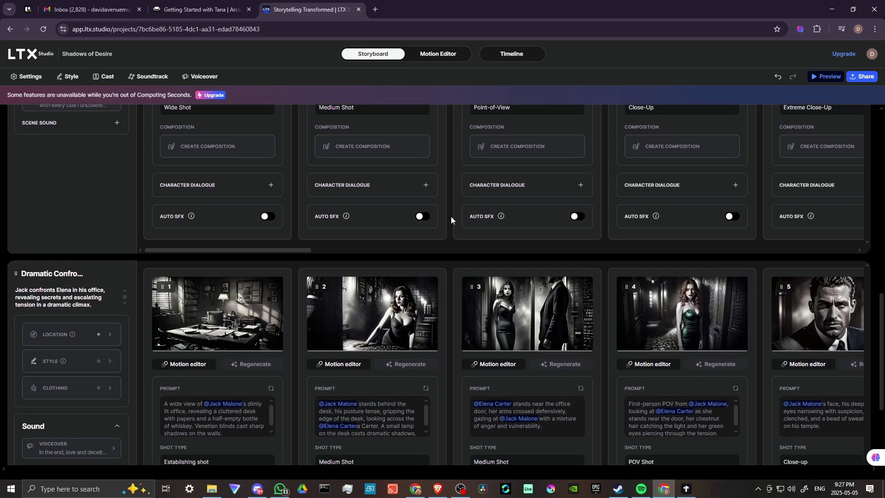
{"action": "scroll", "coordinate": [451, 220], "scroll_direction": "down", "scroll_amount": 1}
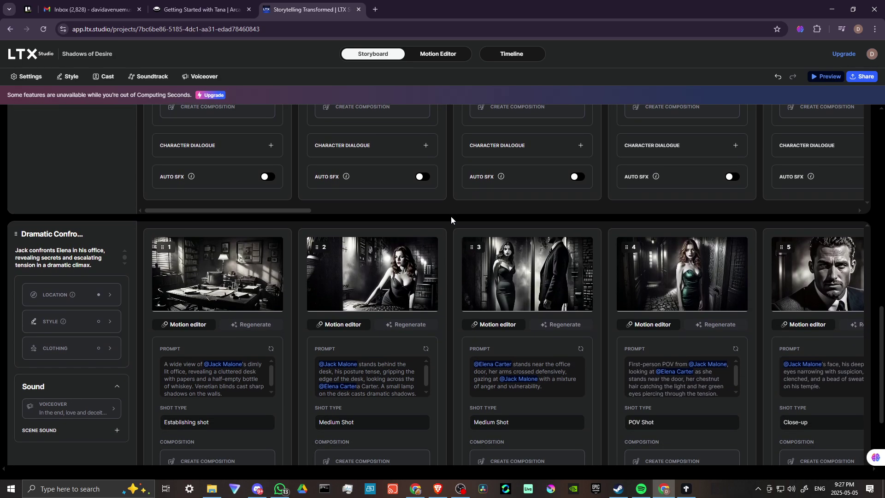
{"action": "scroll", "coordinate": [451, 220], "scroll_direction": "down", "scroll_amount": 1}
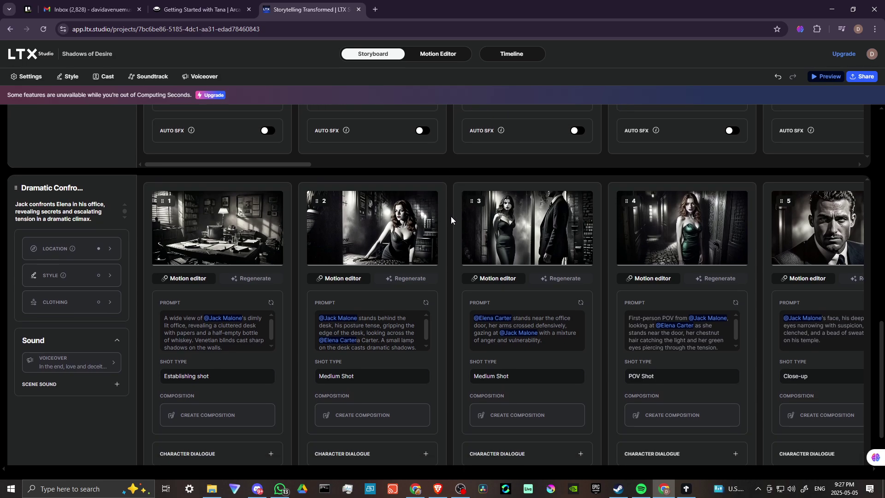
{"action": "scroll", "coordinate": [450, 216], "scroll_direction": "up", "scroll_amount": 7}
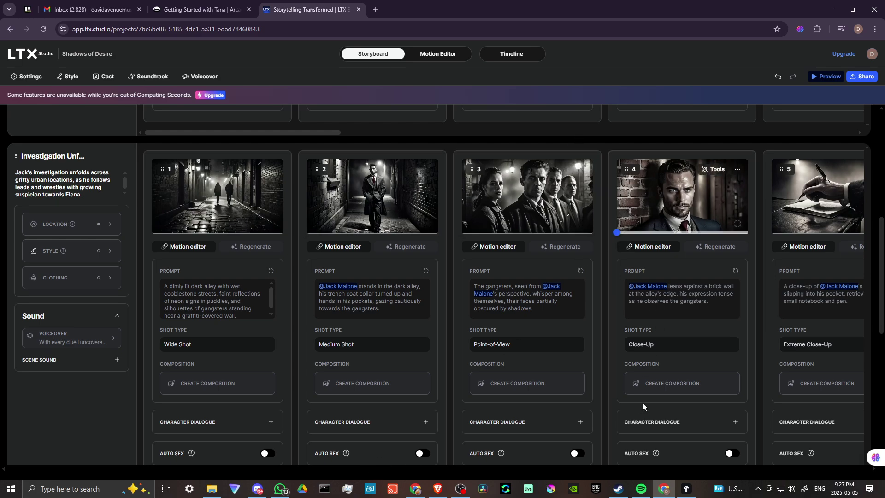
Scroll the Investigation shot row right to reveal shots 14–17, with shot 17 still blank
{"action": "scroll", "coordinate": [630, 420], "scroll_direction": "down", "scroll_amount": 1}
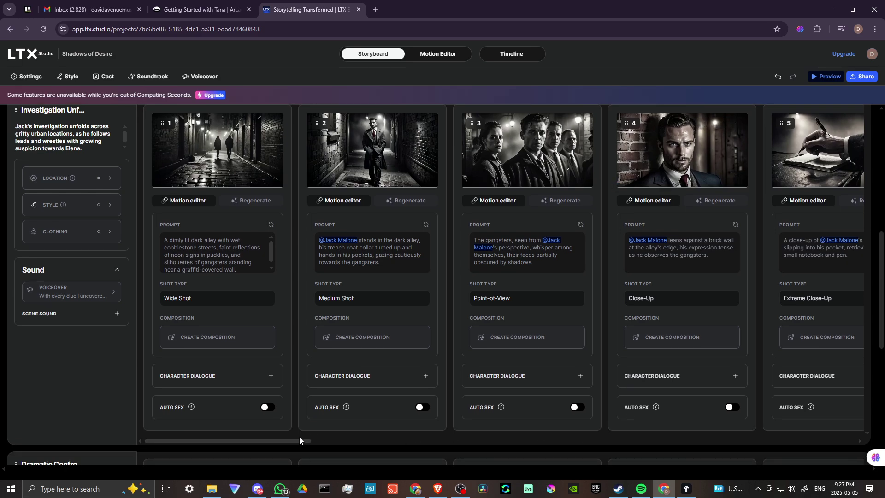
{"action": "left_click_drag", "start_coordinate": [300, 440], "coordinate": [537, 439]}
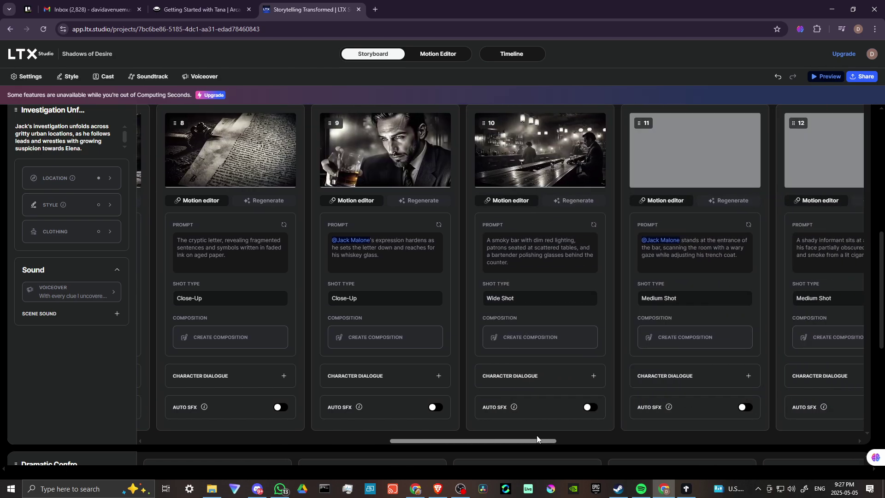
{"action": "mouse_move", "coordinate": [395, 151]}
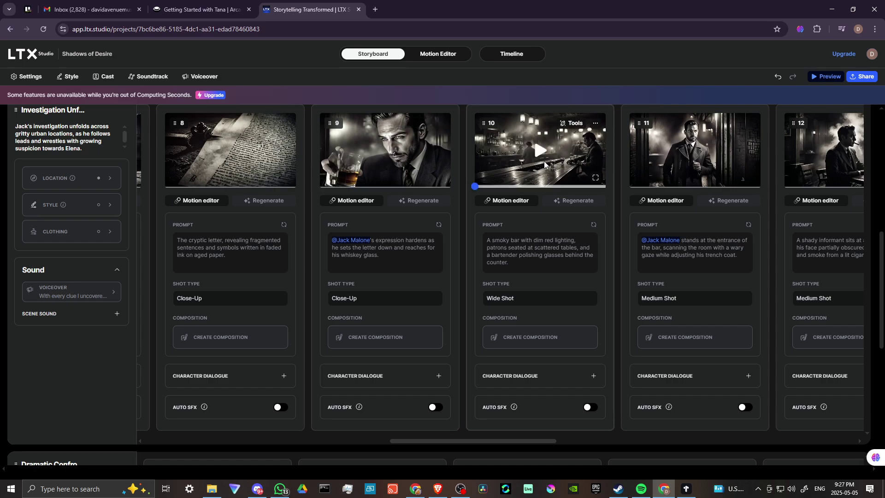
{"action": "mouse_move", "coordinate": [702, 158]}
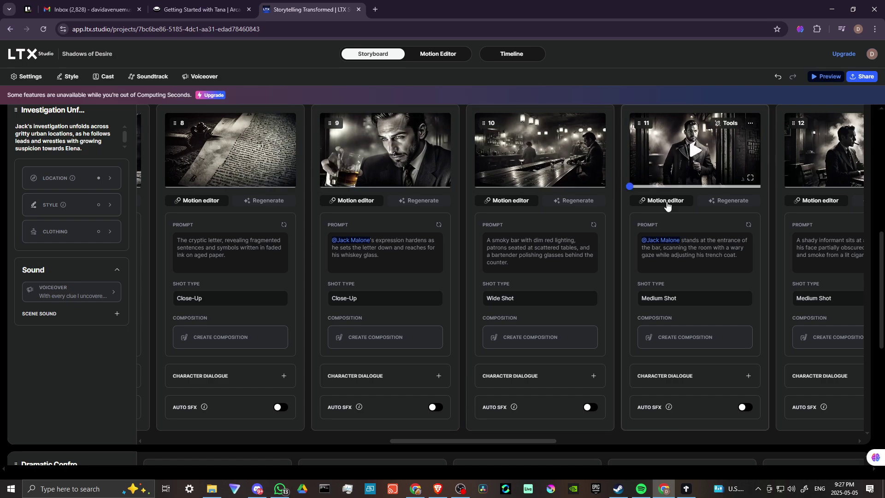
{"action": "left_click_drag", "start_coordinate": [469, 441], "coordinate": [621, 429]}
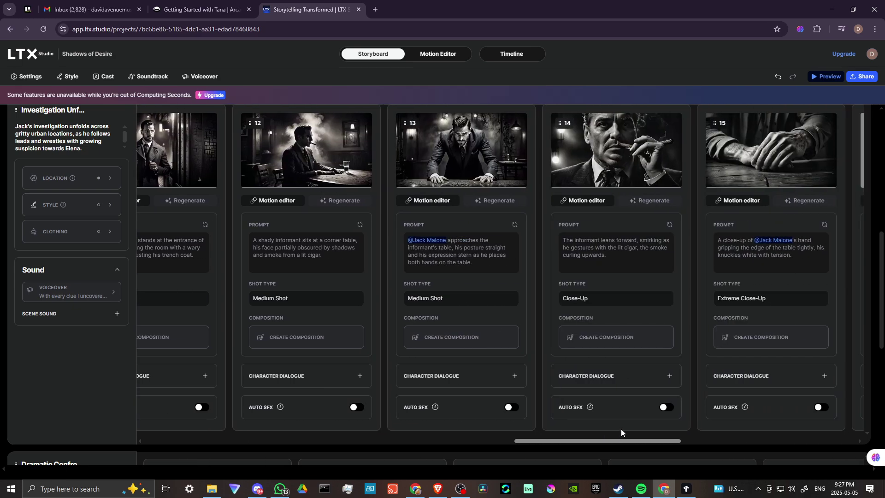
{"action": "scroll", "coordinate": [621, 428], "scroll_direction": "right", "scroll_amount": 5}
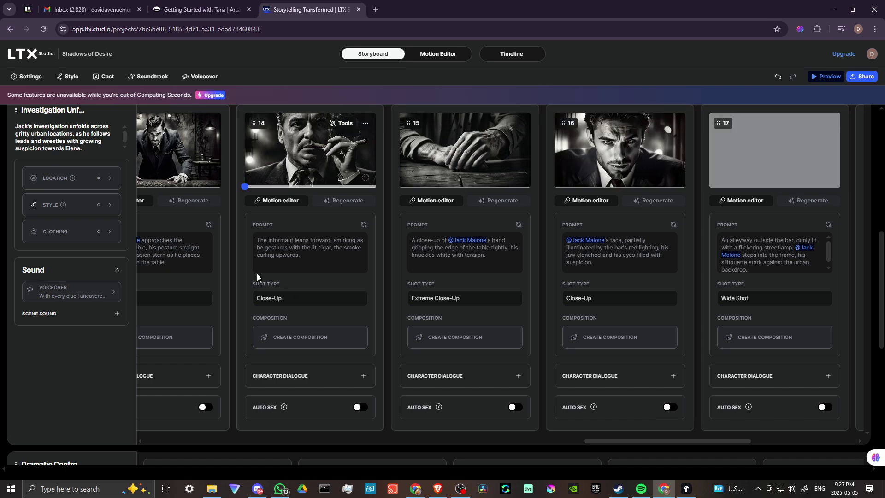
{"action": "left_click", "coordinate": [105, 77]}
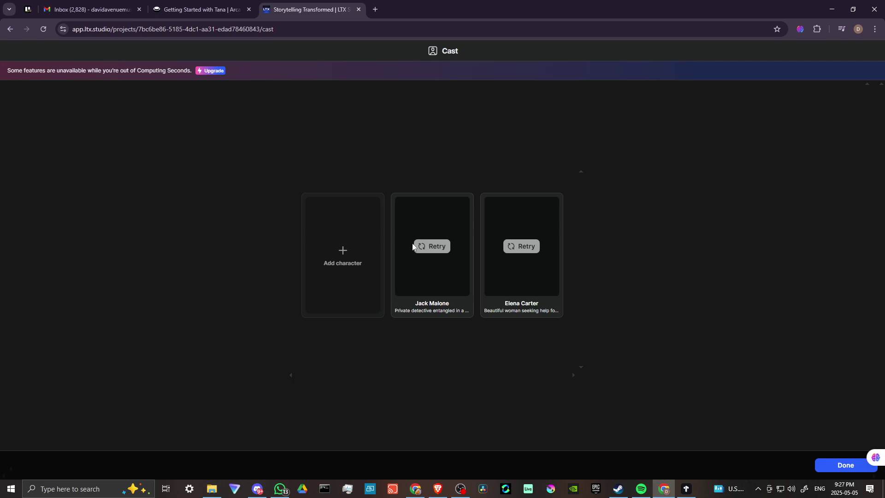
{"action": "left_click", "coordinate": [9, 29]}
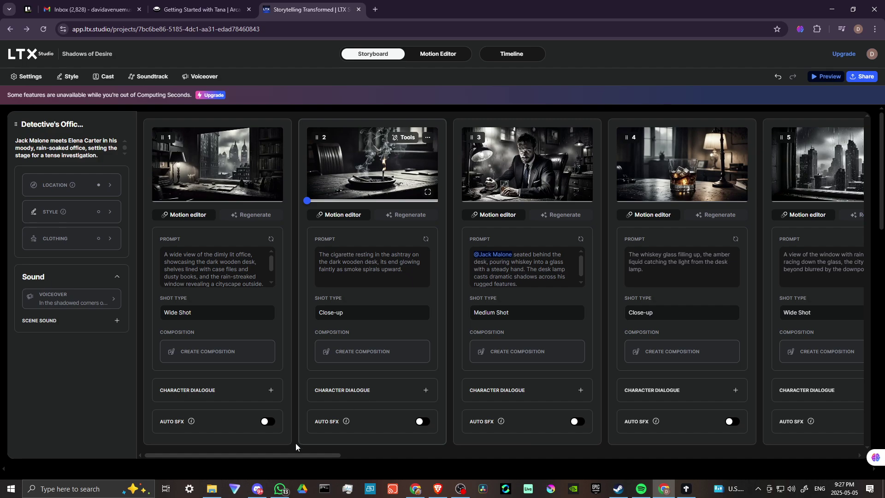
Preview shots 7, 8 and 9, watch shot 9 enlarged, then scroll on to shot 13
{"action": "left_click_drag", "start_coordinate": [295, 455], "coordinate": [508, 444]}
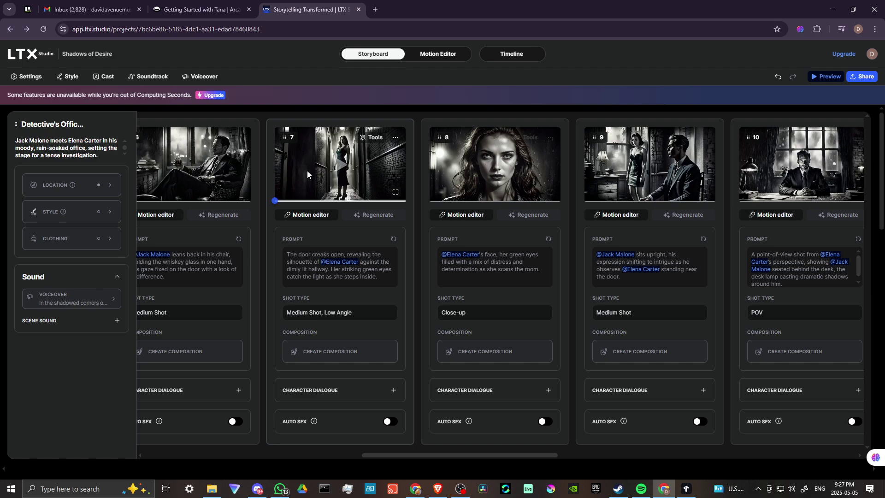
{"action": "left_click", "coordinate": [343, 168]}
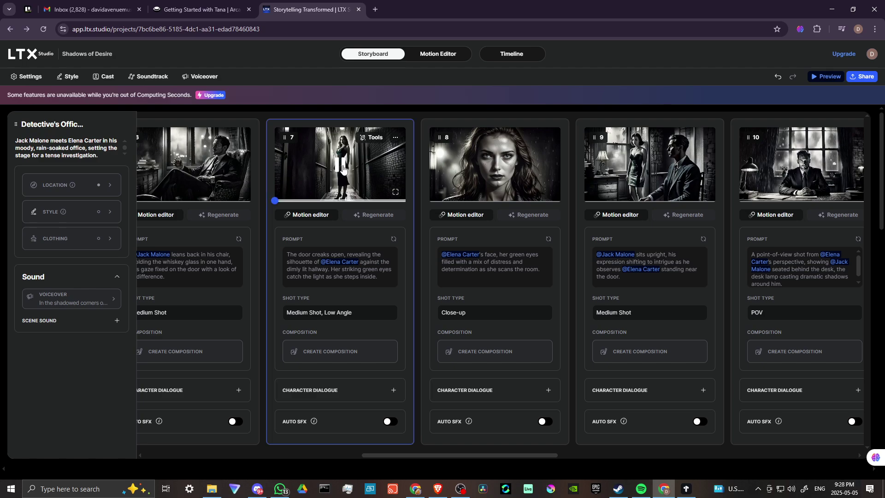
{"action": "left_click", "coordinate": [494, 170]}
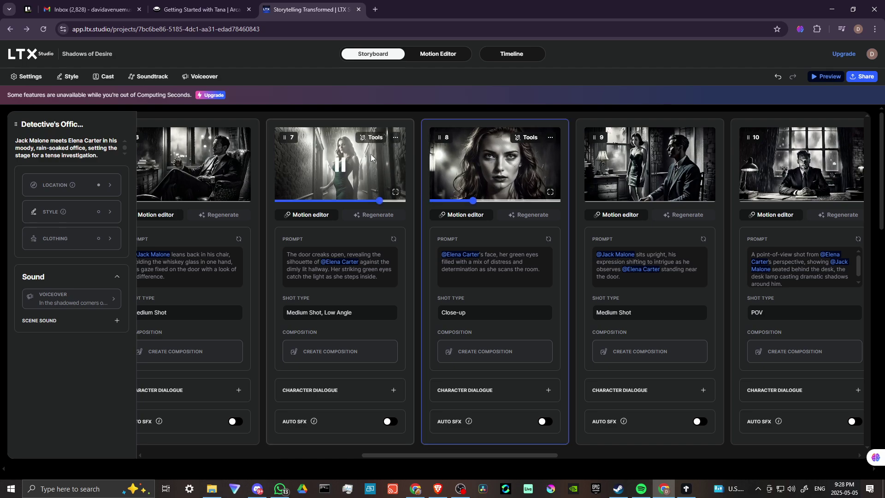
{"action": "left_click", "coordinate": [653, 165]}
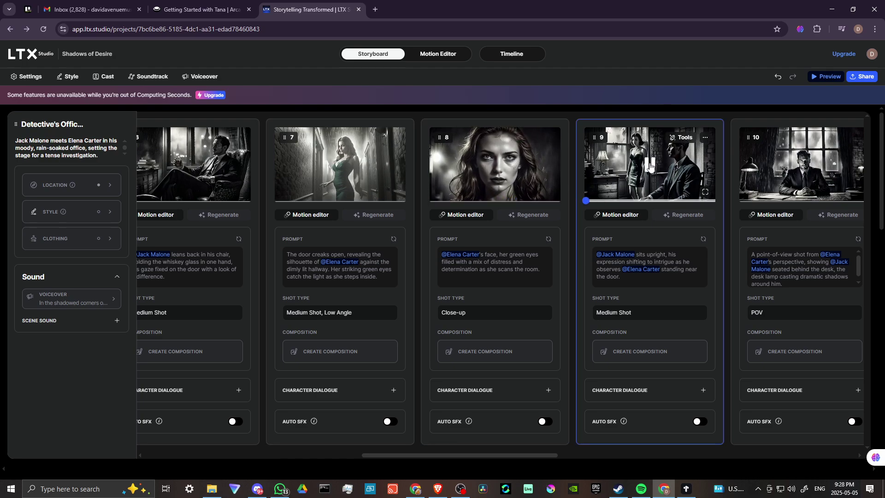
{"action": "left_click", "coordinate": [704, 193]}
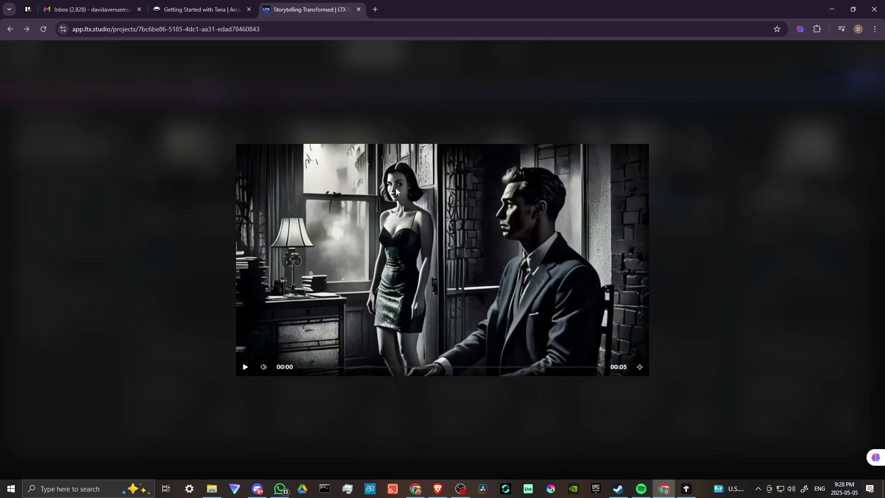
{"action": "left_click", "coordinate": [640, 367]}
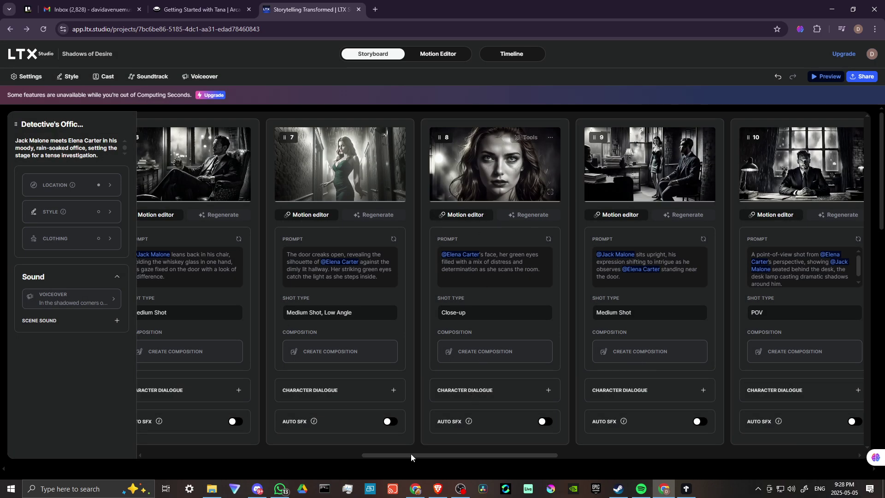
{"action": "left_click_drag", "start_coordinate": [411, 454], "coordinate": [523, 456]}
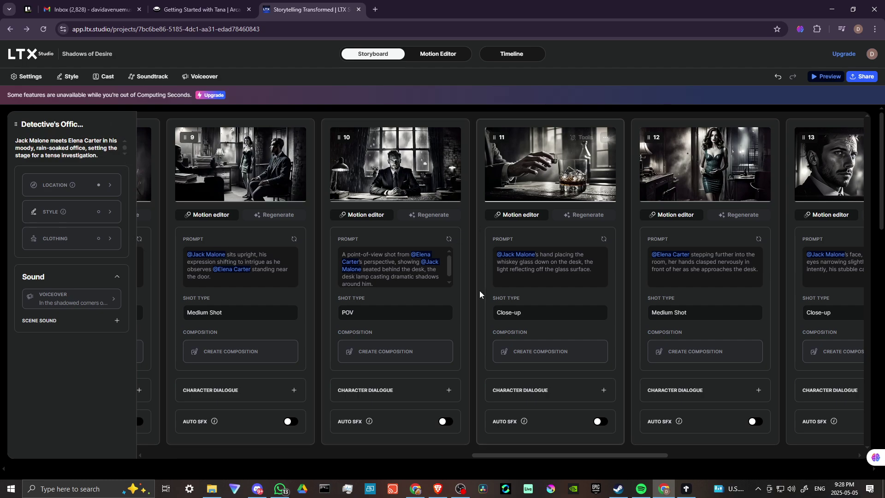
{"action": "left_click", "coordinate": [427, 56]}
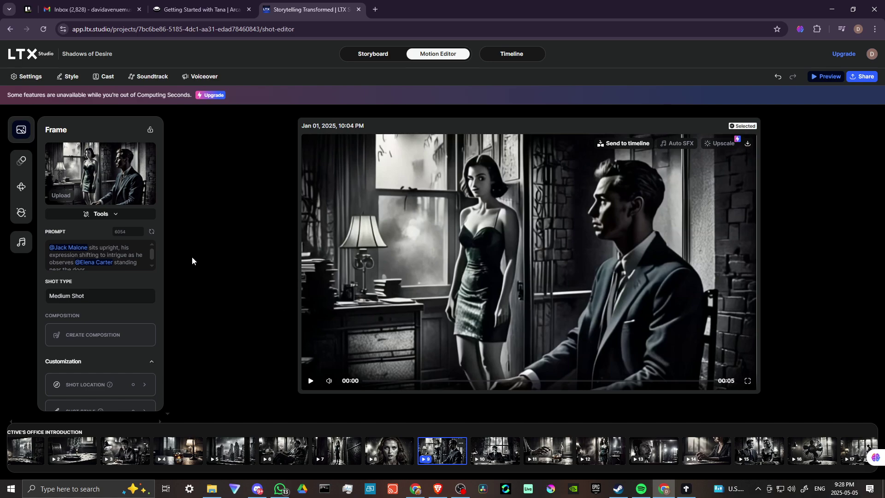
{"action": "left_click", "coordinate": [12, 29]}
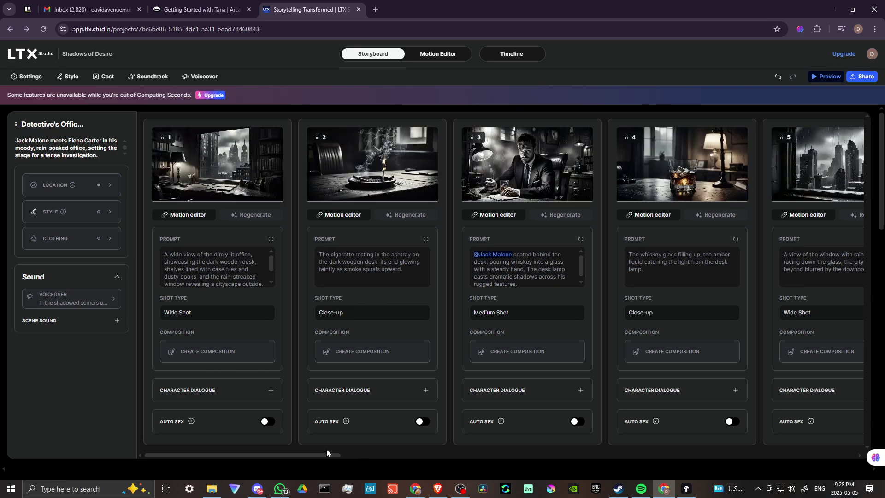
Scroll past the Detective's Office shots down to Investigation shots 1–5, alley to notebook close-up
{"action": "left_click_drag", "start_coordinate": [315, 457], "coordinate": [781, 459]}
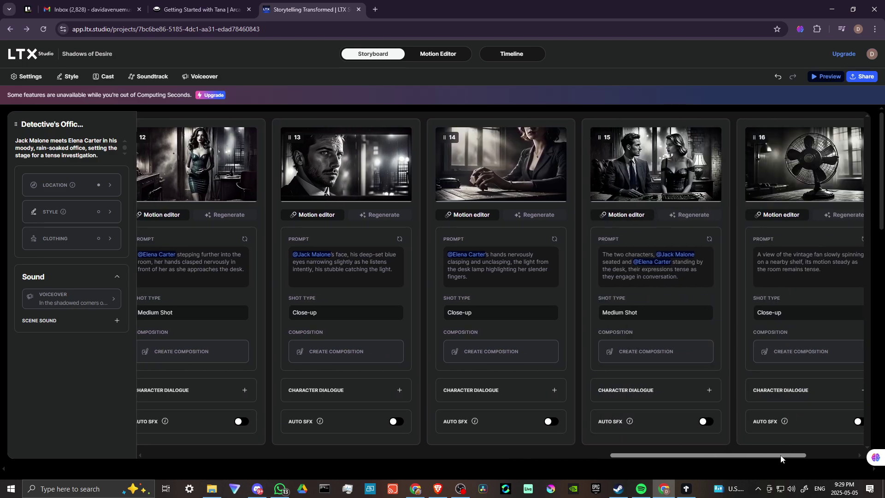
{"action": "mouse_move", "coordinate": [668, 162]}
{"action": "left_click_drag", "start_coordinate": [669, 456], "coordinate": [735, 458]}
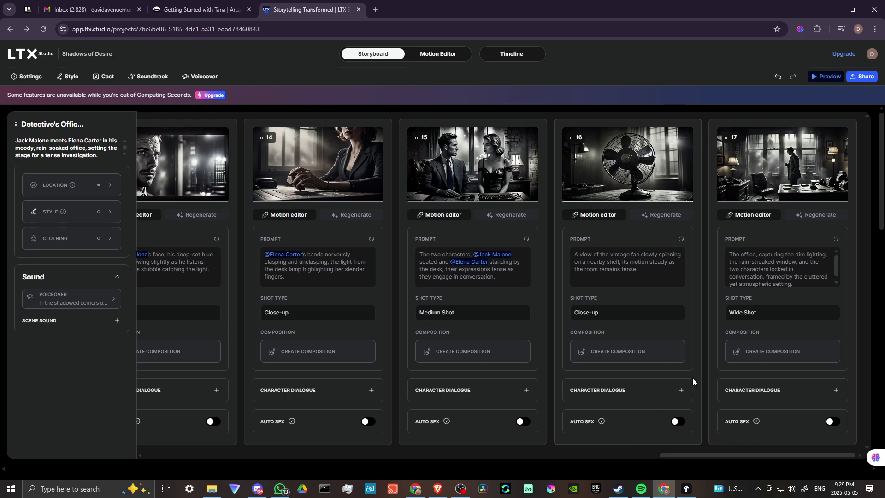
{"action": "mouse_move", "coordinate": [692, 381]}
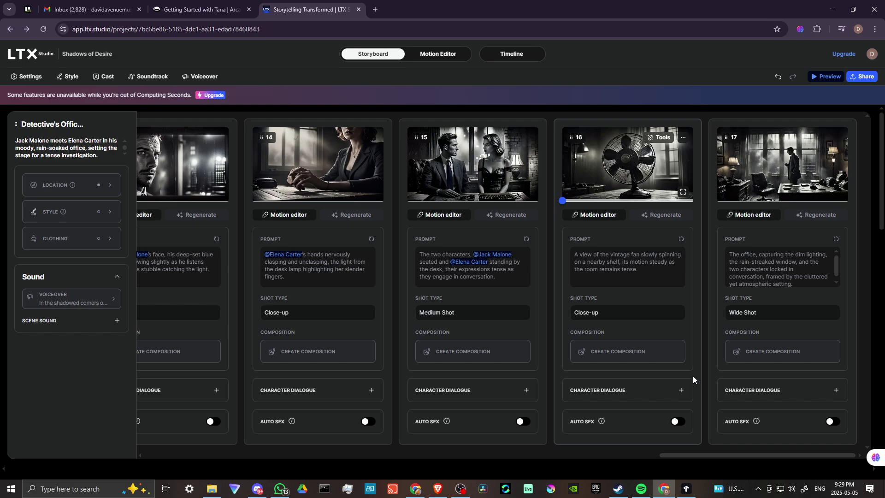
{"action": "scroll", "coordinate": [656, 347], "scroll_direction": "down", "scroll_amount": 2}
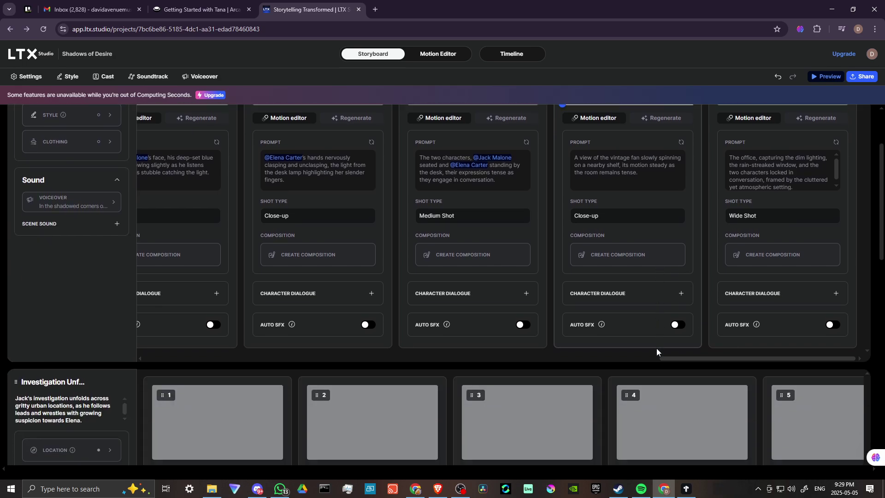
{"action": "scroll", "coordinate": [657, 348], "scroll_direction": "down", "scroll_amount": 3}
{"action": "mouse_move", "coordinate": [220, 297]}
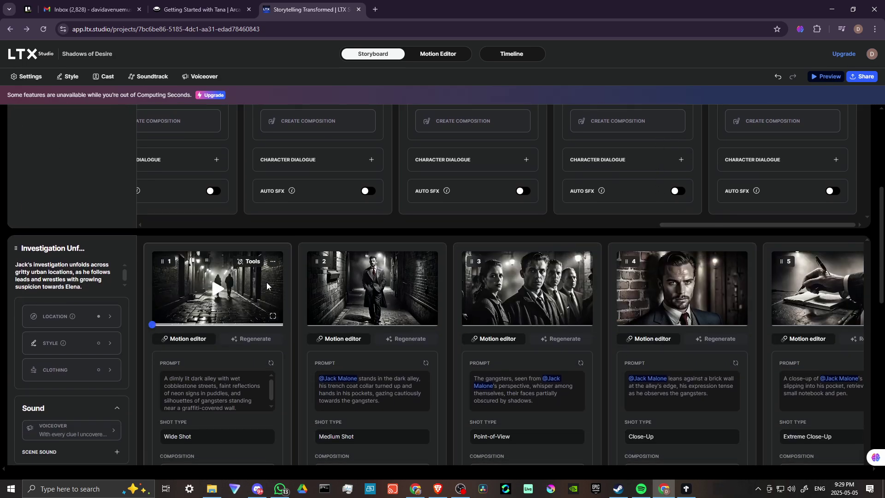
{"action": "mouse_move", "coordinate": [713, 281]}
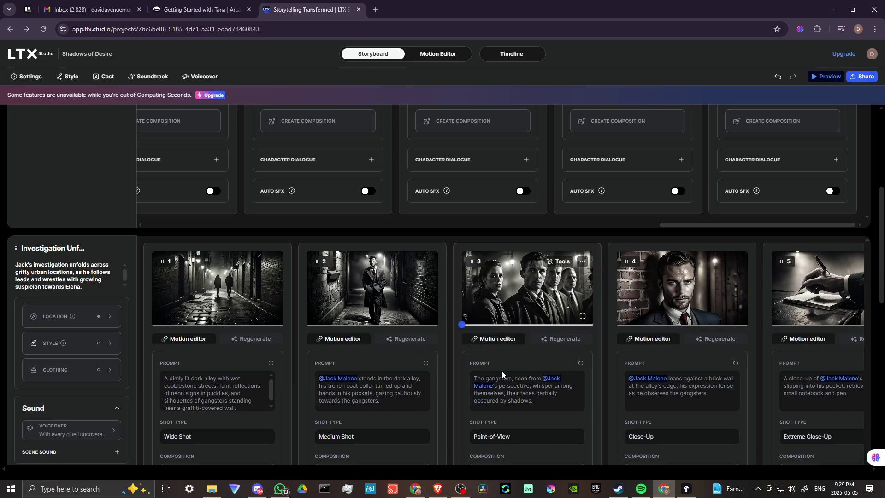
{"action": "scroll", "coordinate": [502, 371], "scroll_direction": "down", "scroll_amount": 2}
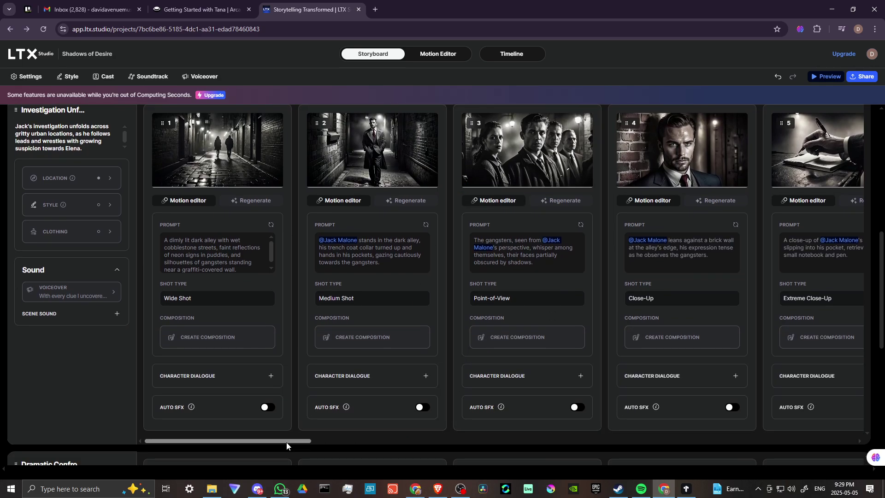
Watch shot 5's notebook-and-pen clip enlarged, then close it to return to shots 5–9
{"action": "left_click_drag", "start_coordinate": [290, 442], "coordinate": [419, 442]}
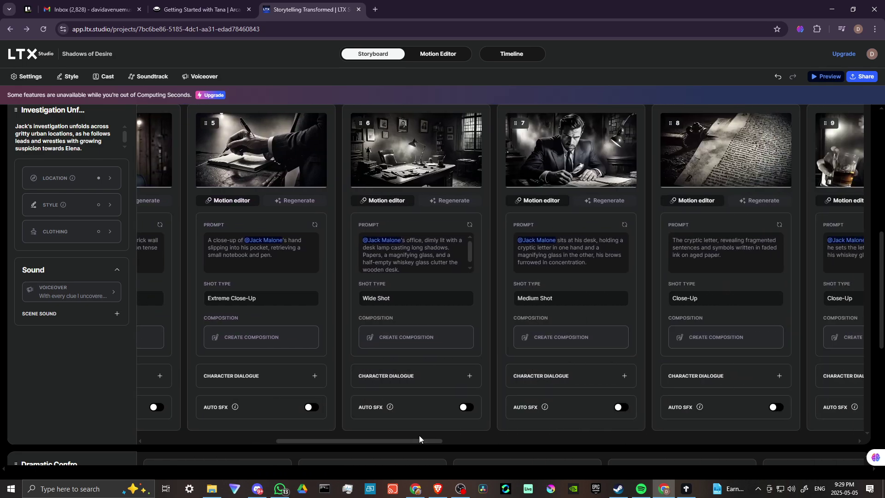
{"action": "scroll", "coordinate": [264, 233], "scroll_direction": "up", "scroll_amount": 2}
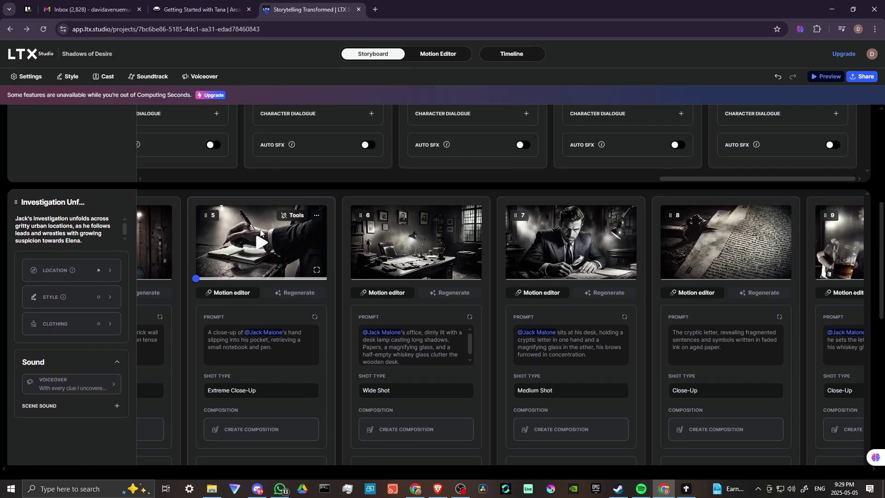
{"action": "left_click", "coordinate": [317, 269]}
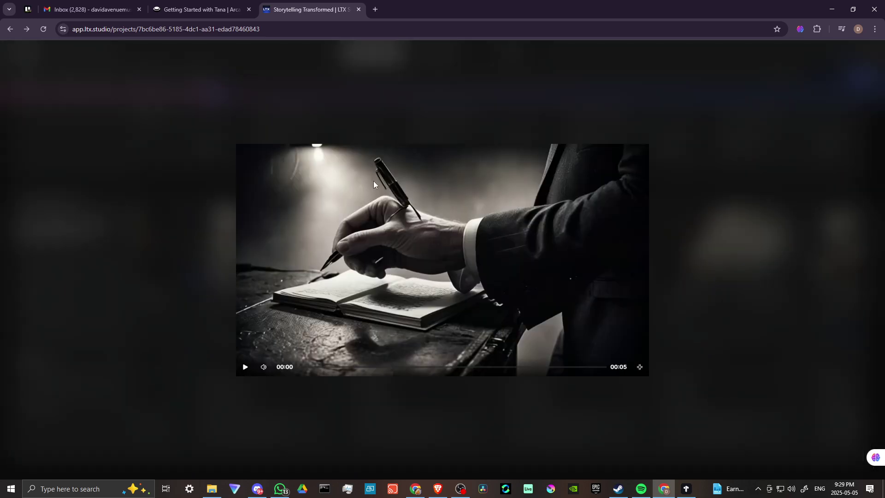
{"action": "left_click", "coordinate": [148, 214]}
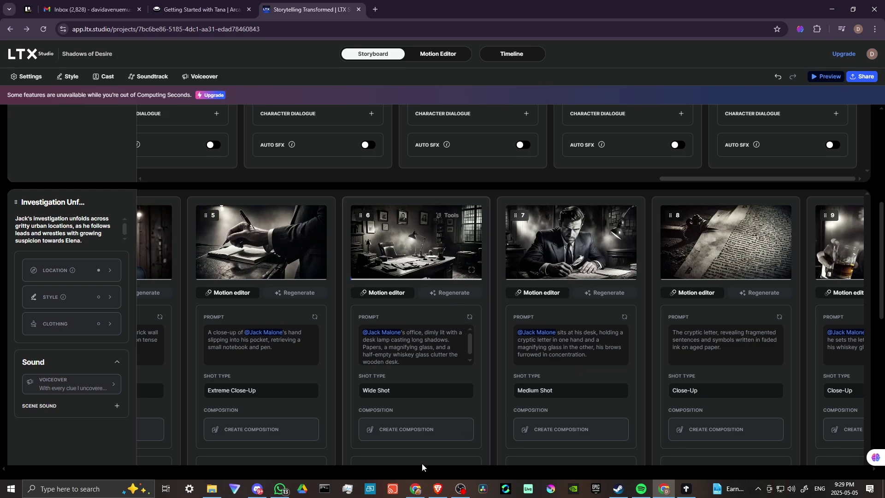
Scroll down through the Investigation scene's shots 5–9 to finish reviewing the storyboard
{"action": "scroll", "coordinate": [495, 373], "scroll_direction": "down", "scroll_amount": 2}
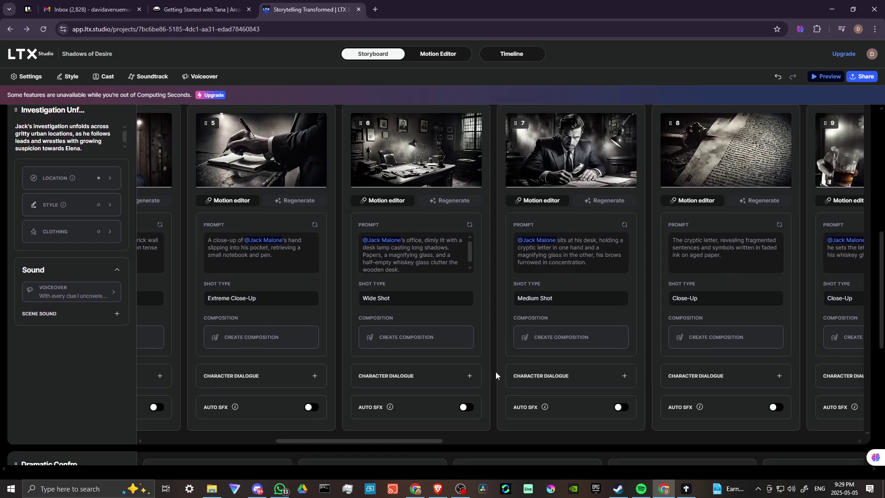